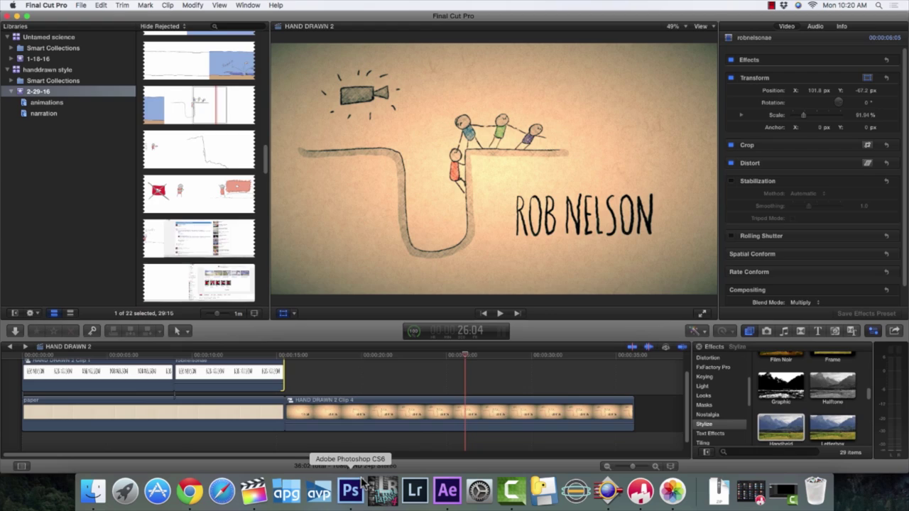
click(362, 481)
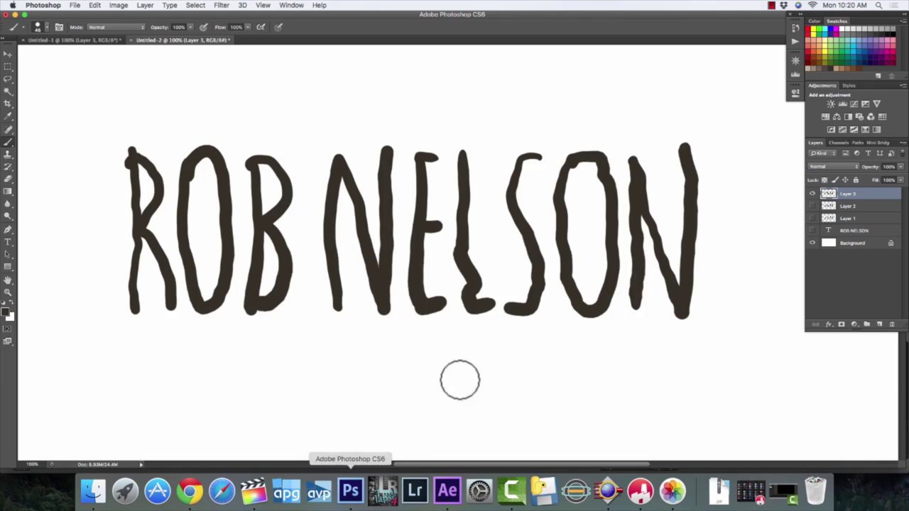
click(812, 194)
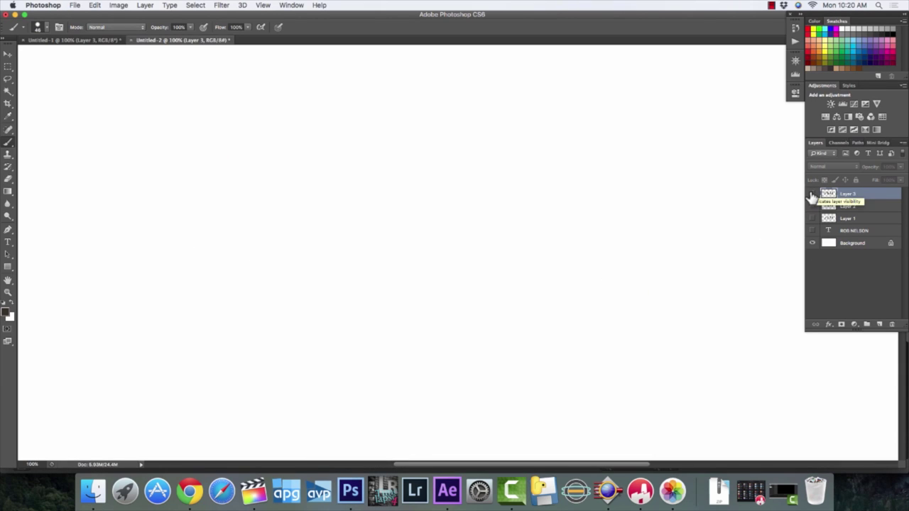
click(813, 232)
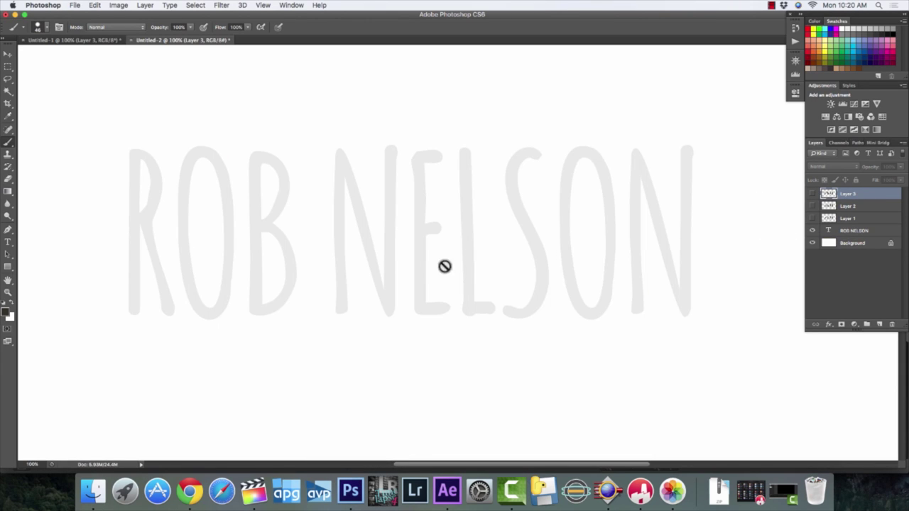
click(824, 230)
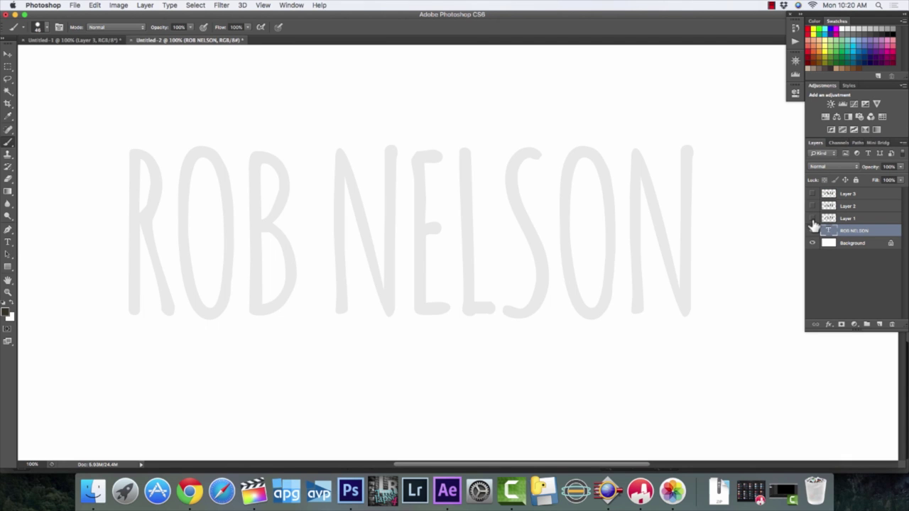
click(812, 219)
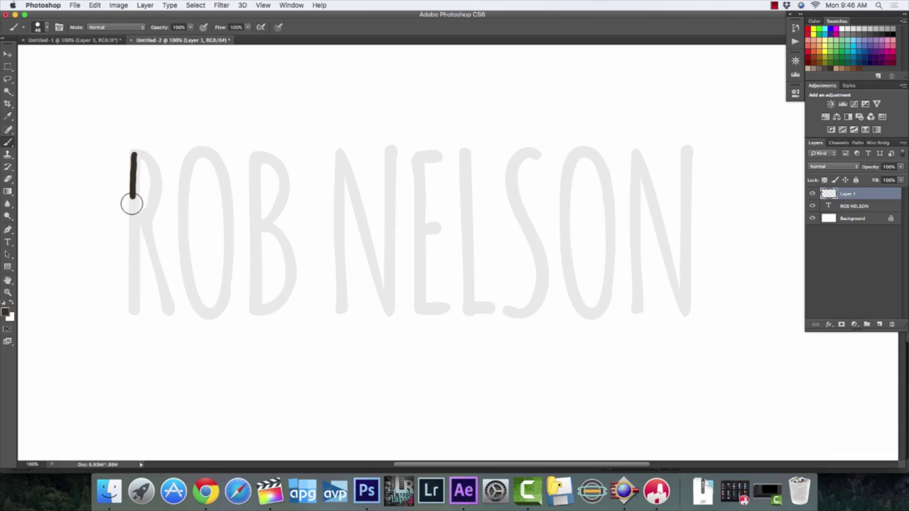
Trace ROB NELSON with dark brush strokes over the grey guide text on separate layers
mouse_move(132, 204)
mouse_down()
mouse_move(227, 251)
mouse_move(337, 268)
mouse_move(428, 237)
mouse_move(634, 298)
mouse_move(688, 150)
mouse_up()
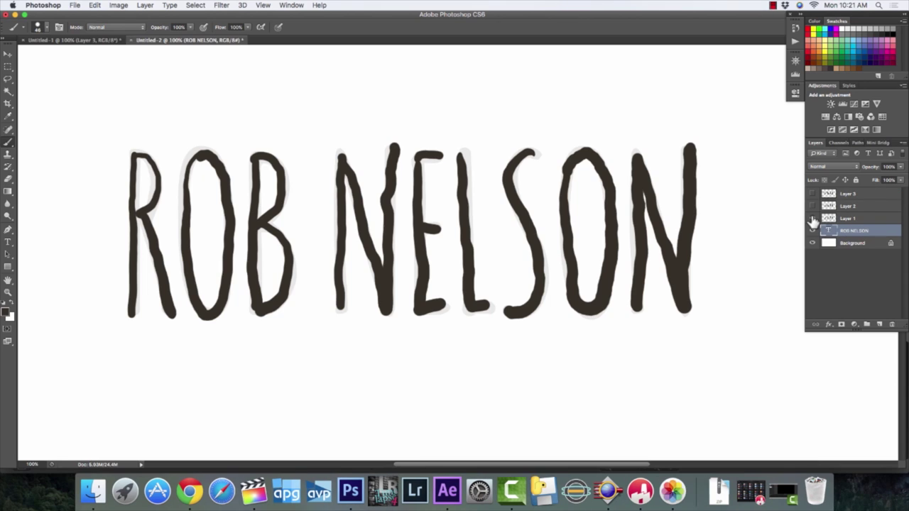
click(812, 218)
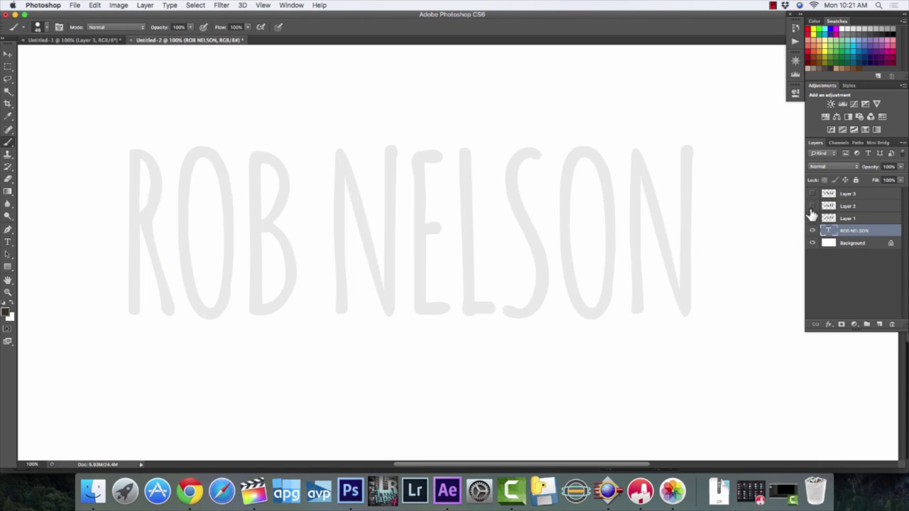
click(812, 206)
mouse_move(131, 152)
mouse_down()
mouse_move(162, 279)
mouse_move(253, 162)
mouse_move(391, 141)
mouse_move(529, 313)
mouse_move(681, 304)
mouse_up()
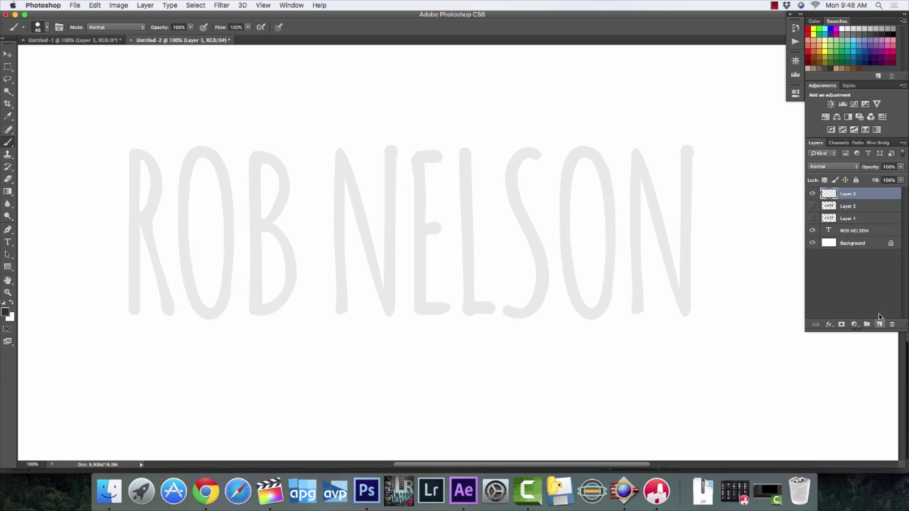
mouse_move(131, 150)
mouse_down()
mouse_move(223, 288)
mouse_move(337, 164)
mouse_move(507, 279)
mouse_move(625, 211)
mouse_move(688, 126)
mouse_up()
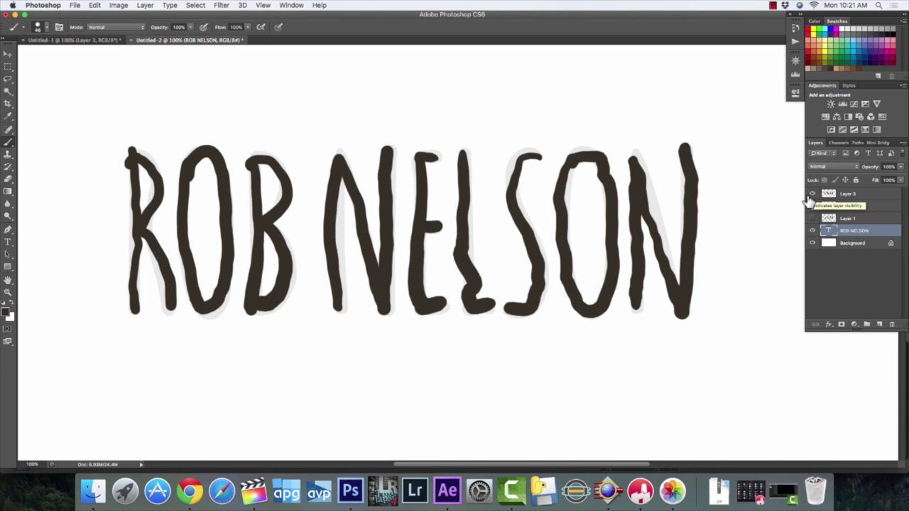
Toggle Layers 1–3 on and off to compare the three traced versions
click(811, 206)
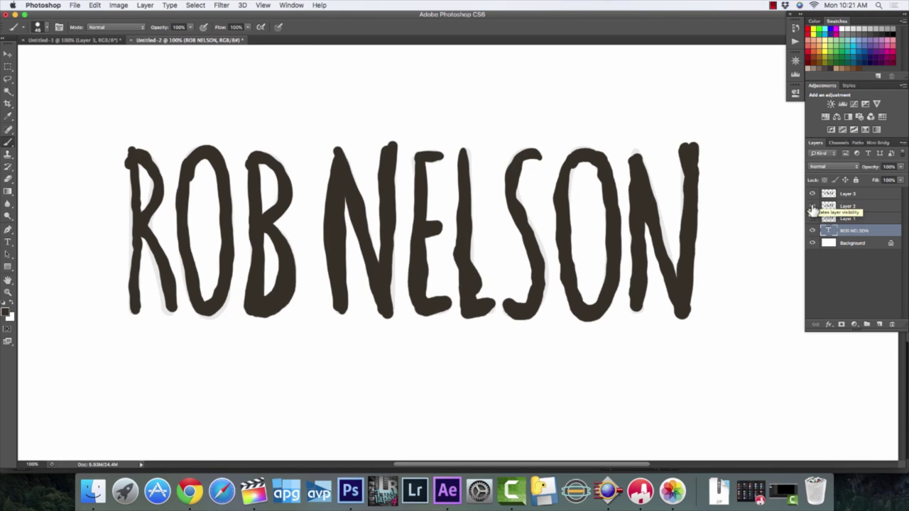
click(812, 207)
click(812, 206)
click(812, 206)
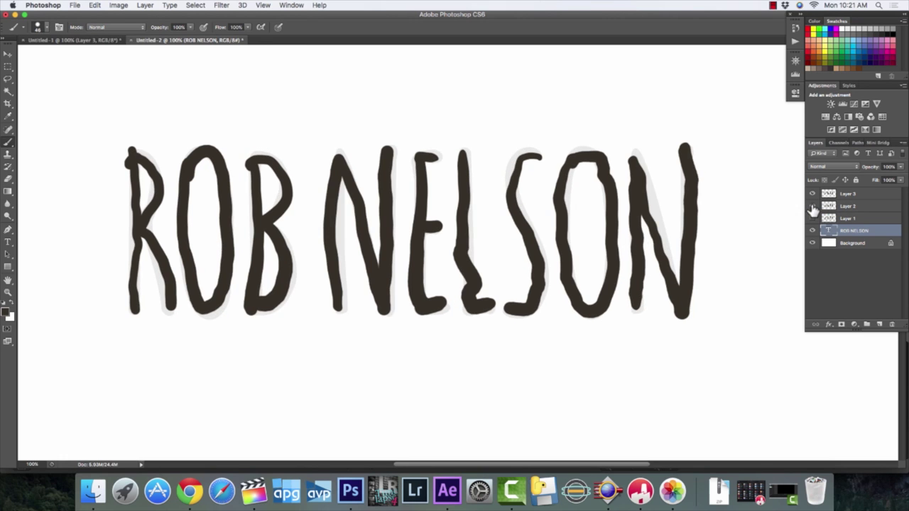
click(812, 207)
click(813, 196)
click(812, 196)
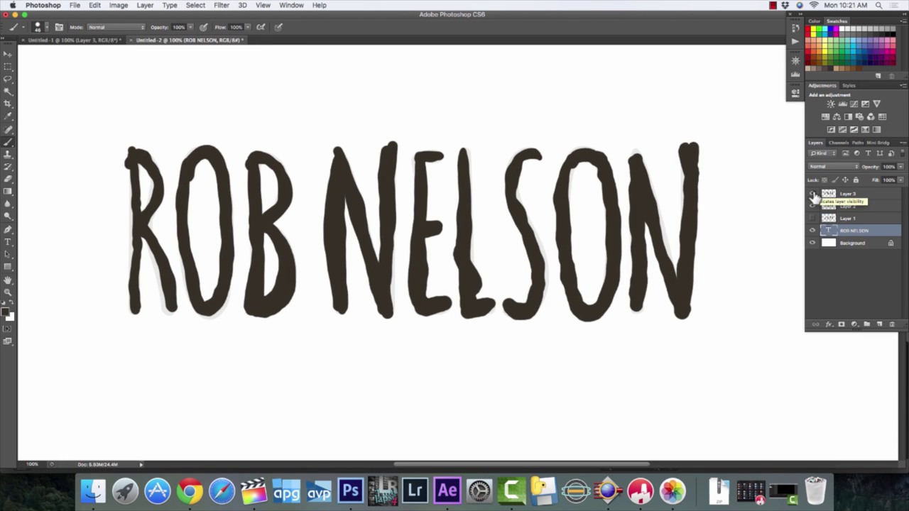
click(812, 196)
click(812, 207)
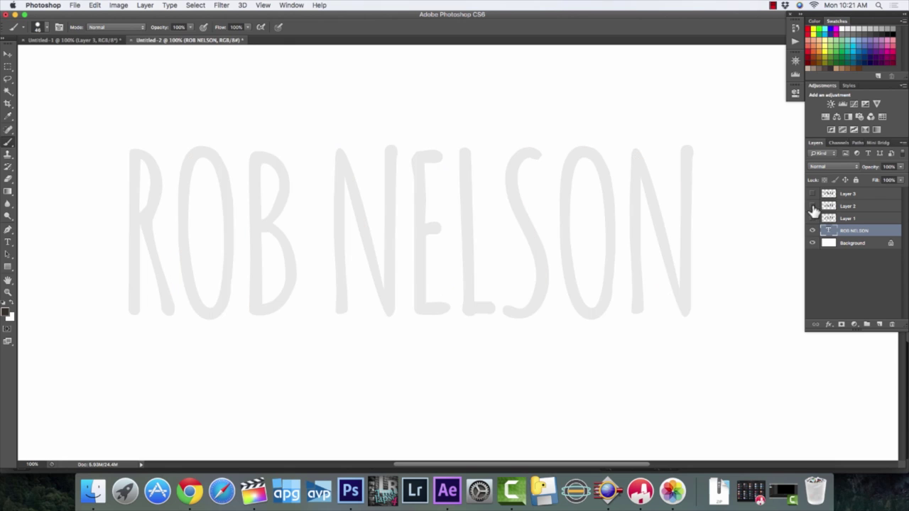
click(813, 198)
click(813, 197)
click(813, 194)
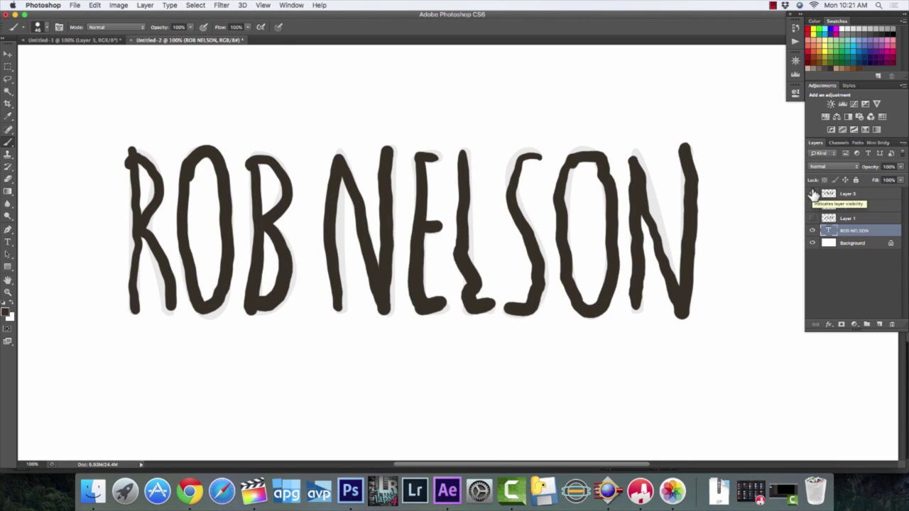
Hide the grey ROB NELSON guide text layer
click(76, 7)
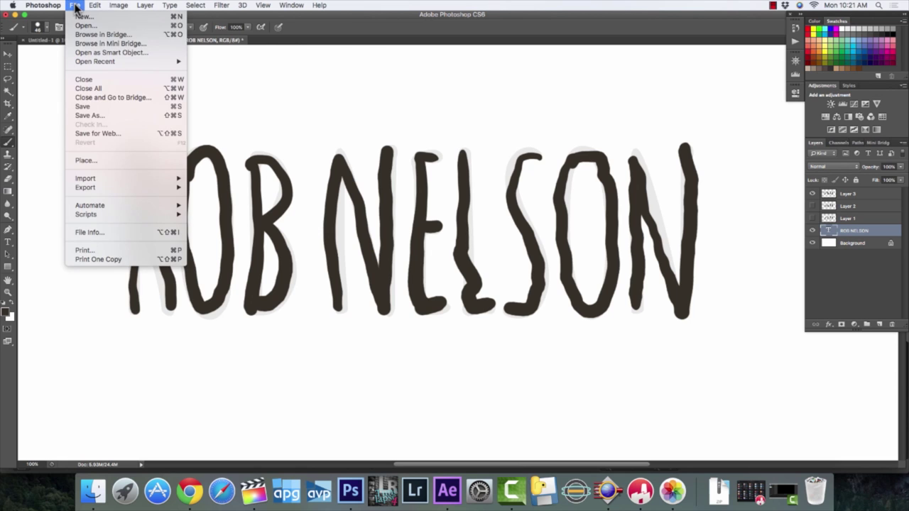
mouse_move(94, 6)
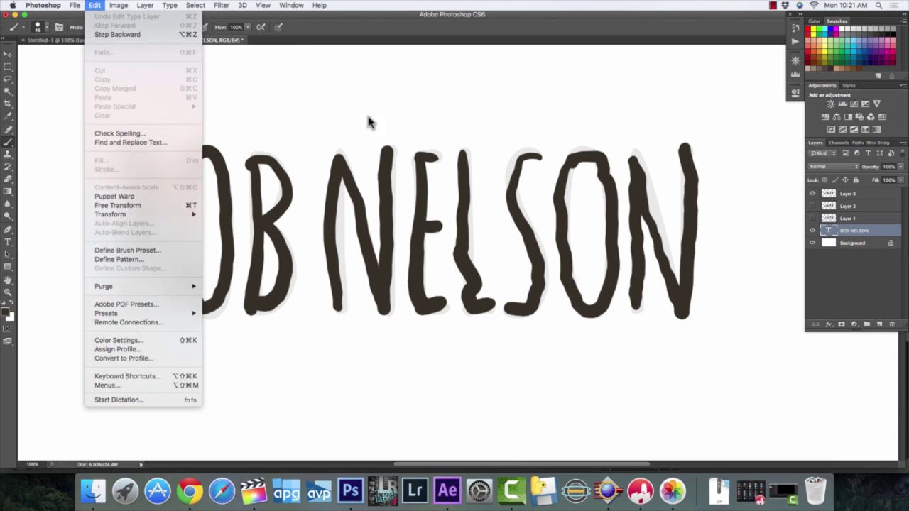
click(813, 232)
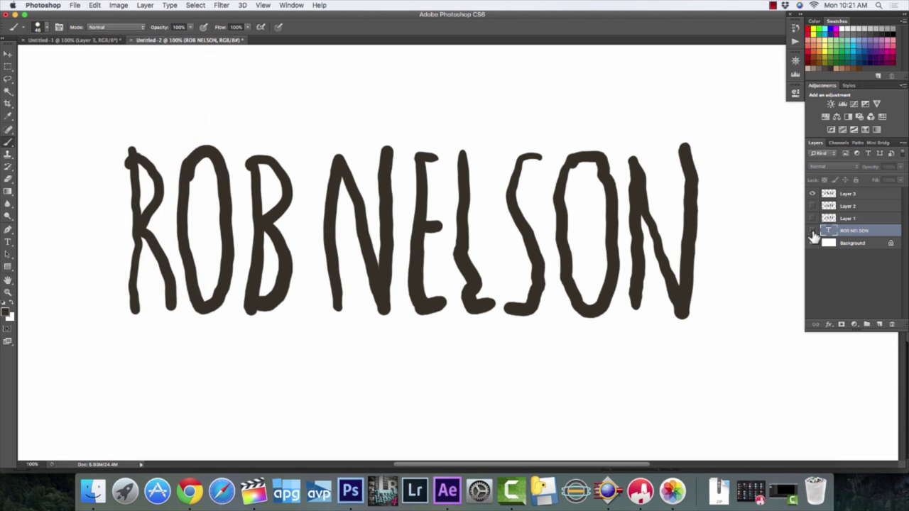
Preview the lettering in Save for Web as JPEG High at 1920×1080, then cancel saving
click(76, 7)
click(114, 132)
drag(560, 336, 537, 259)
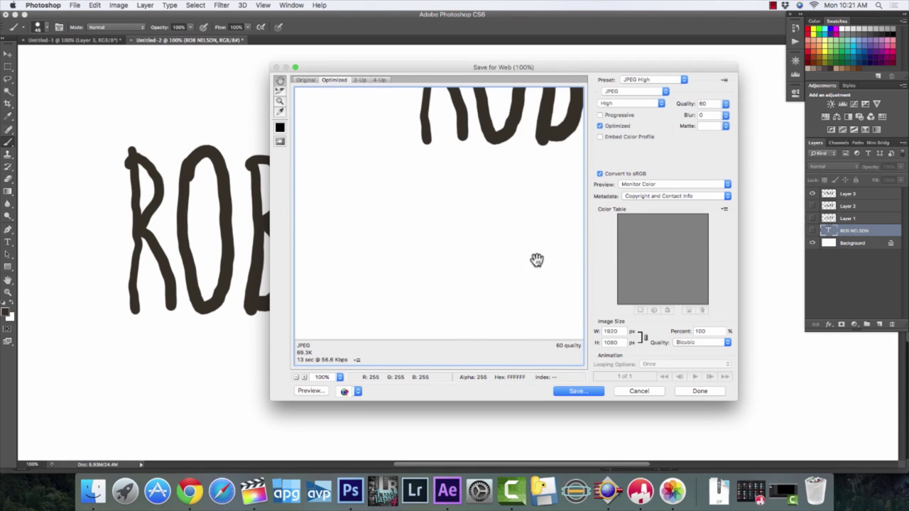
click(563, 393)
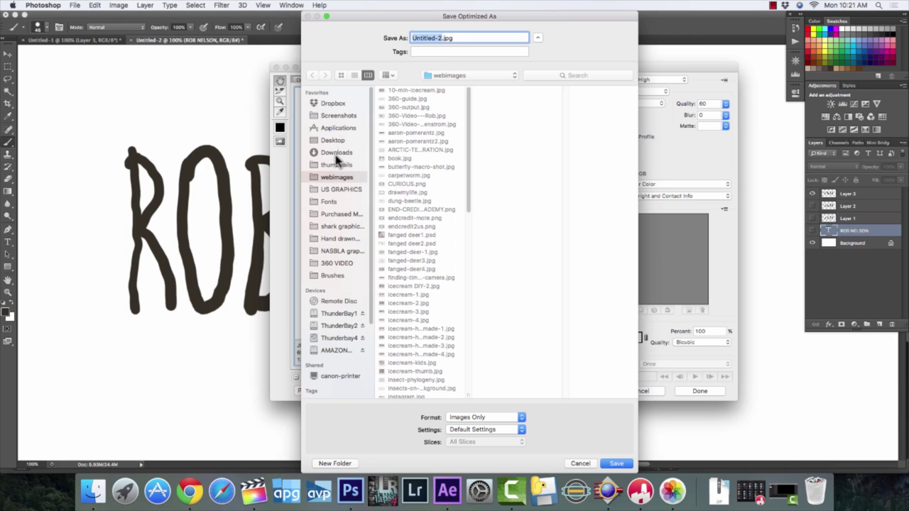
scroll(416, 240, down, 15)
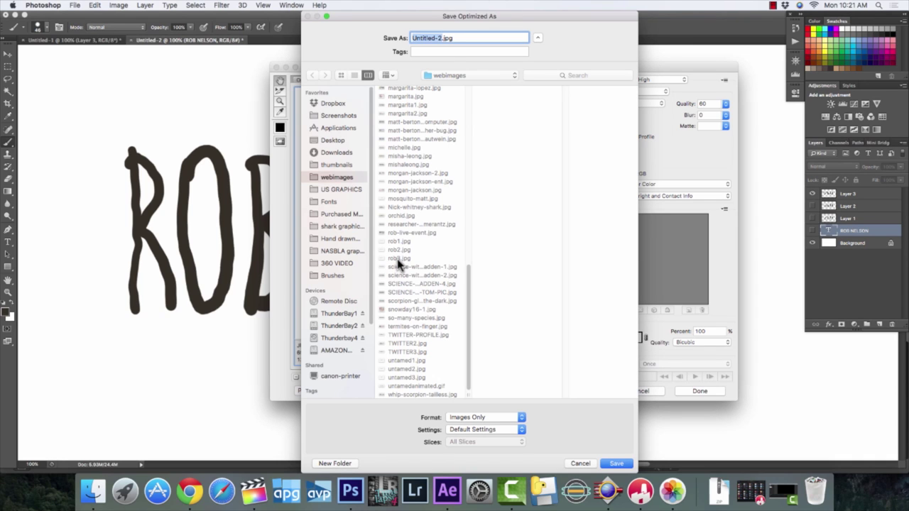
click(580, 463)
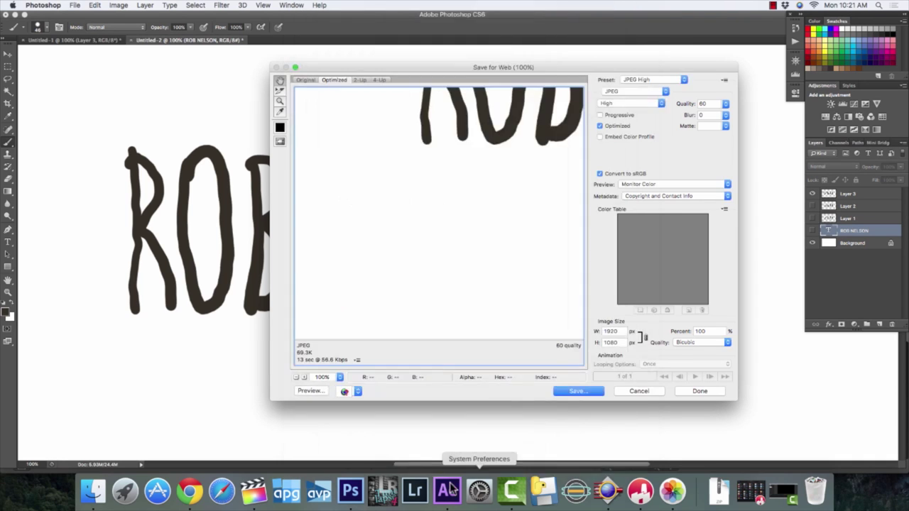
click(253, 491)
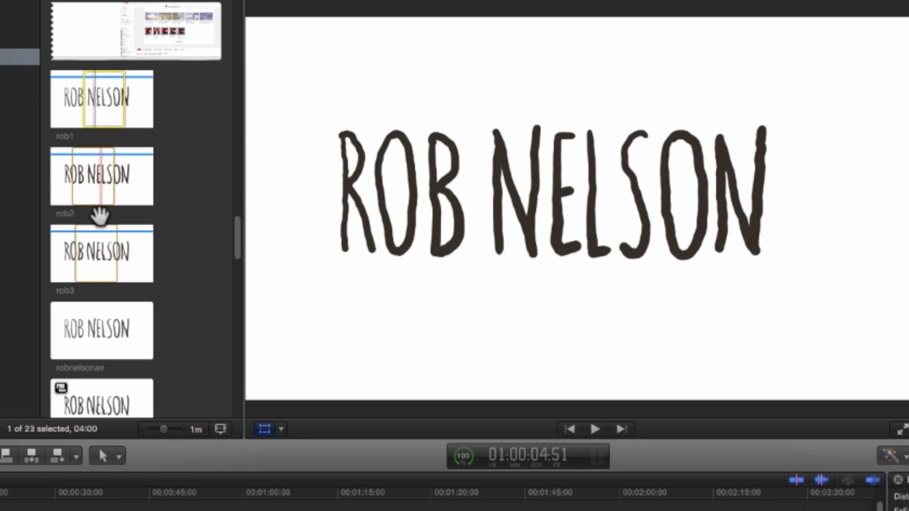
Add rob1, rob2 and rob3 to the timeline and set each to 6 frames
shift+click(97, 250)
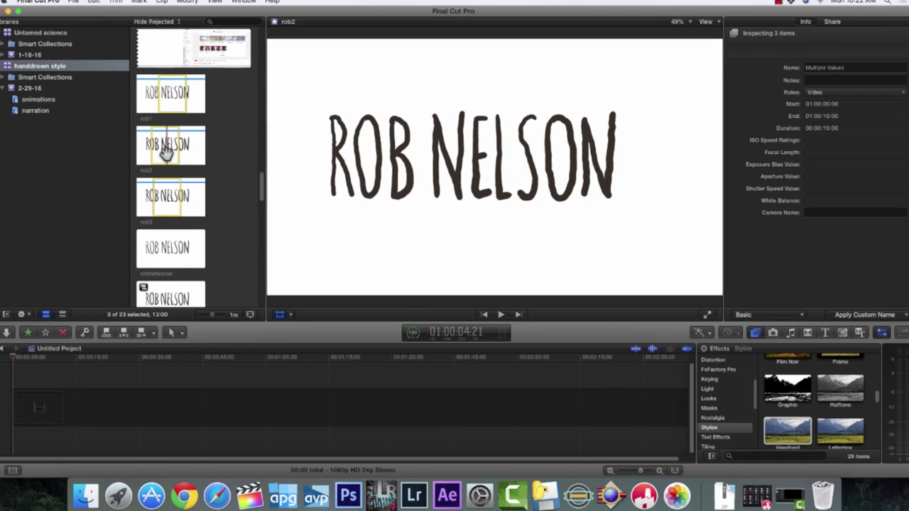
drag(165, 149, 40, 404)
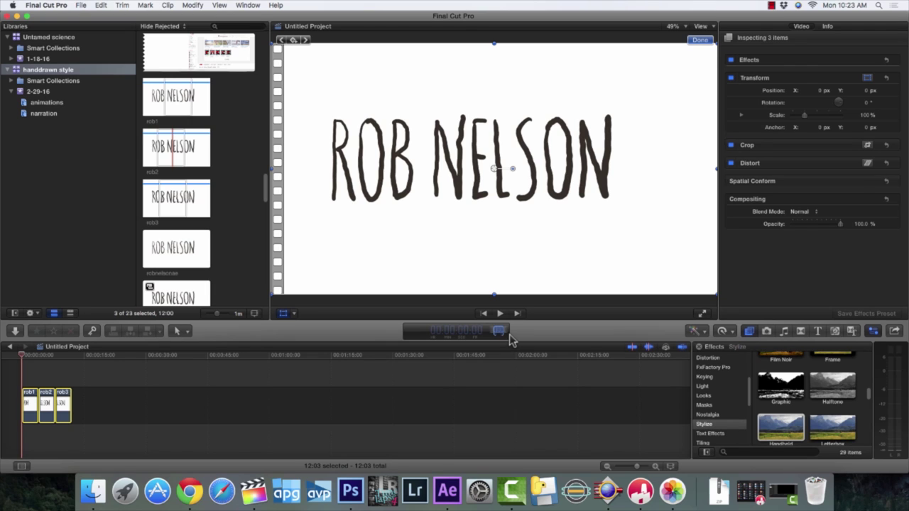
key(Return)
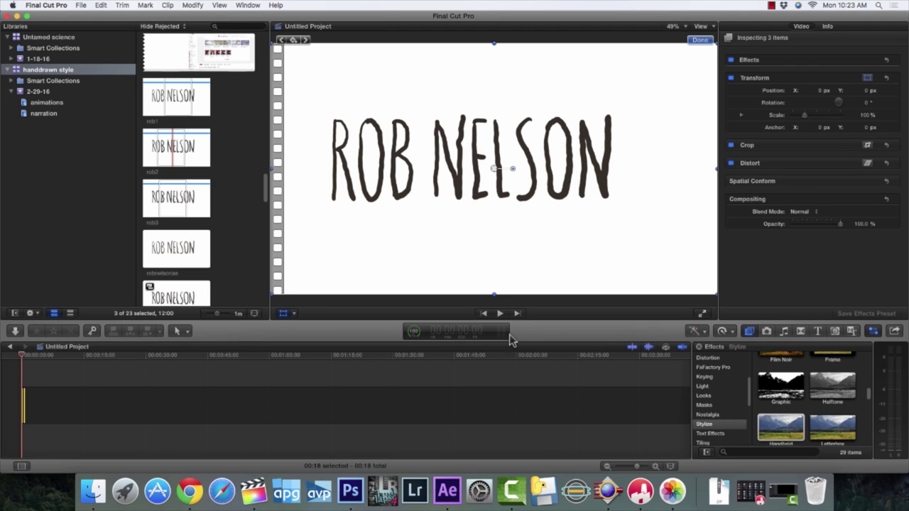
Copy and paste the three clips repeatedly to run 12:18, then play from the start
key(super+equal)
key(super+equal)
key(super+equal)
key(super+equal)
key(super+equal)
drag(47, 358, 165, 355)
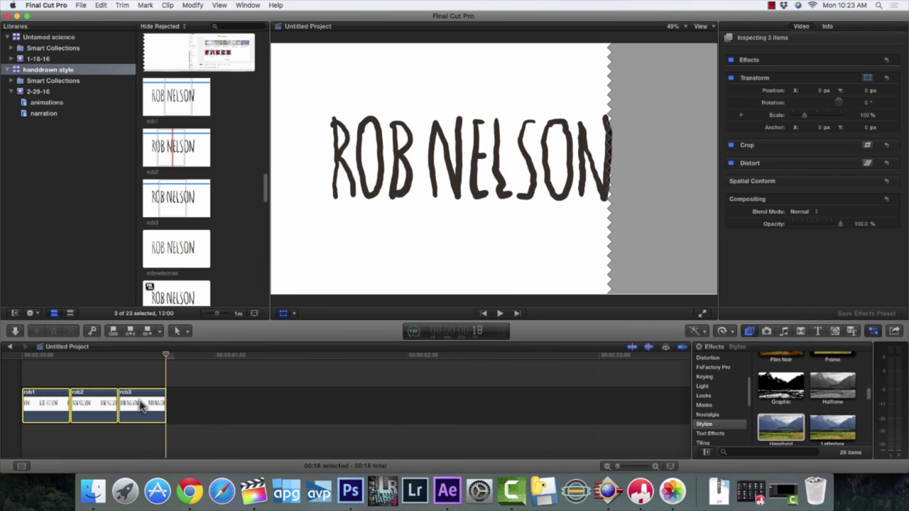
key(super+c)
key(super+v)
key(super+v)
key(super+v)
key(super+v)
key(super+v)
key(super+v)
key(super+v)
key(super+v)
key(super+v)
key(super+v)
key(super+v)
key(super+v)
key(super+v)
key(super+v)
key(super+v)
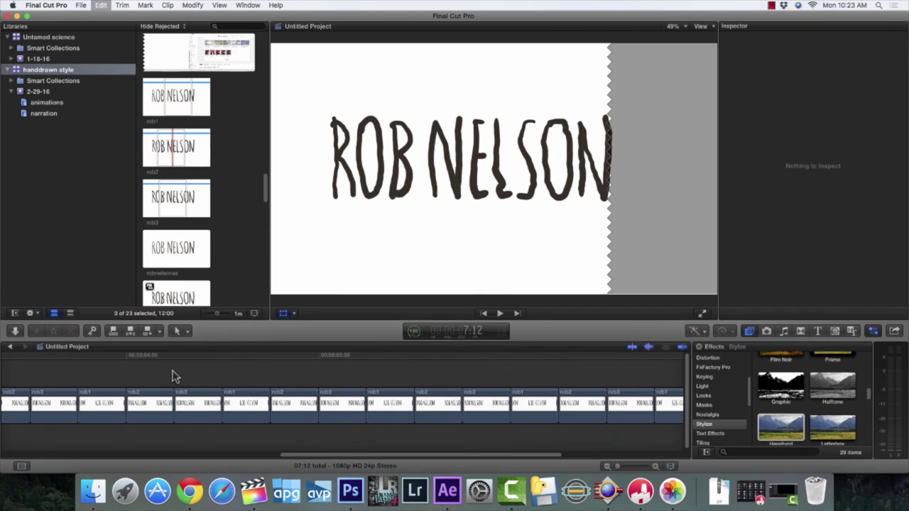
key(super+v)
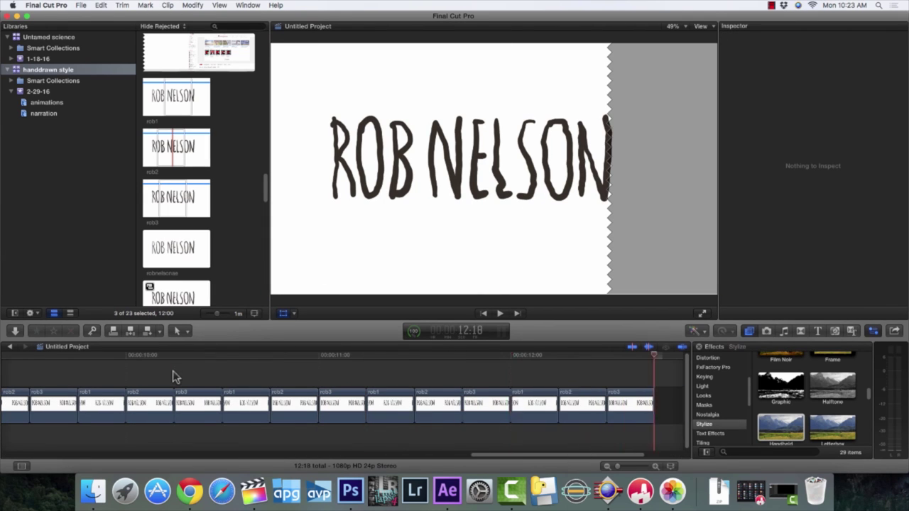
key(super+minus)
key(super+minus)
key(super+minus)
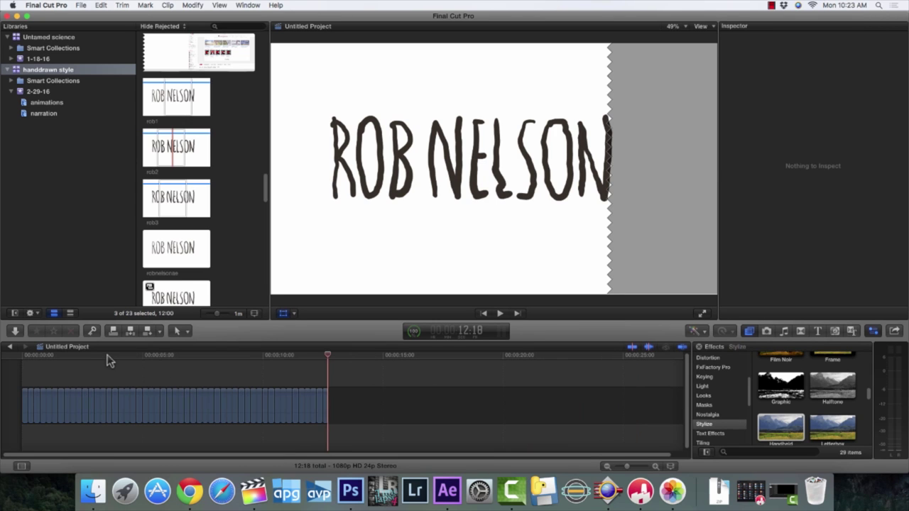
click(10, 358)
key(space)
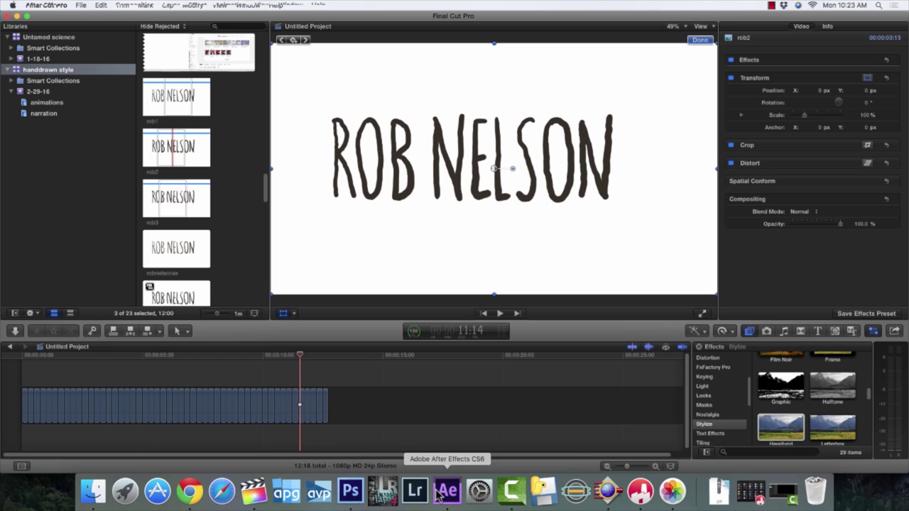
Switch to After Effects, showing Comp 2 with the ROB NELSON title and render queue
click(442, 492)
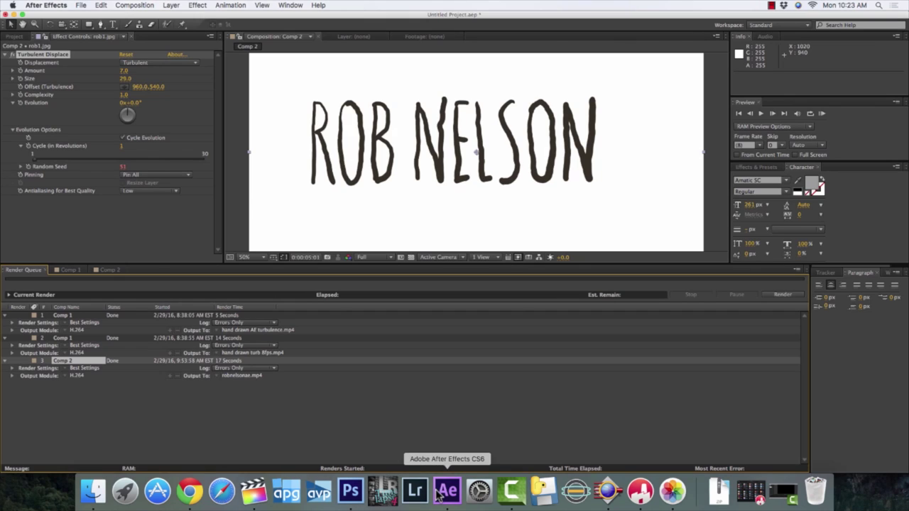
Create a new 8 fps Comp 3 and add rob1.jpg to it as a layer
click(18, 38)
right_click(39, 178)
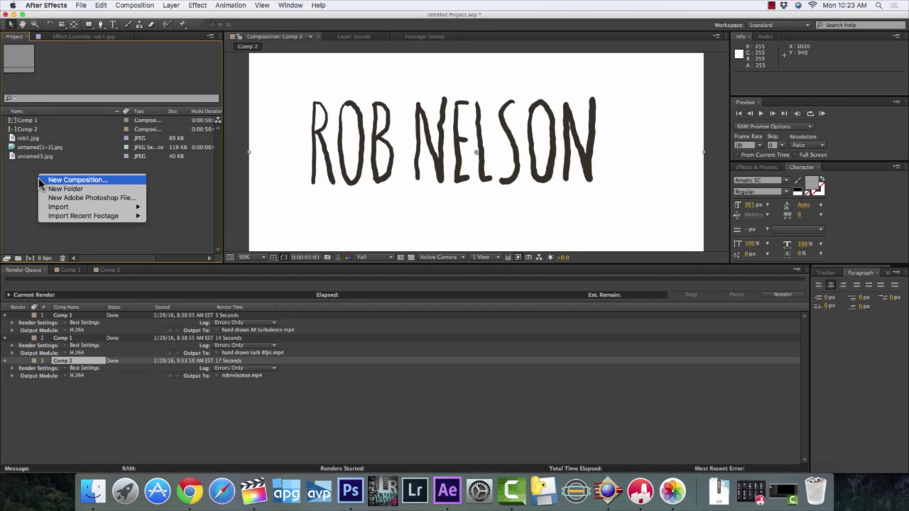
click(75, 179)
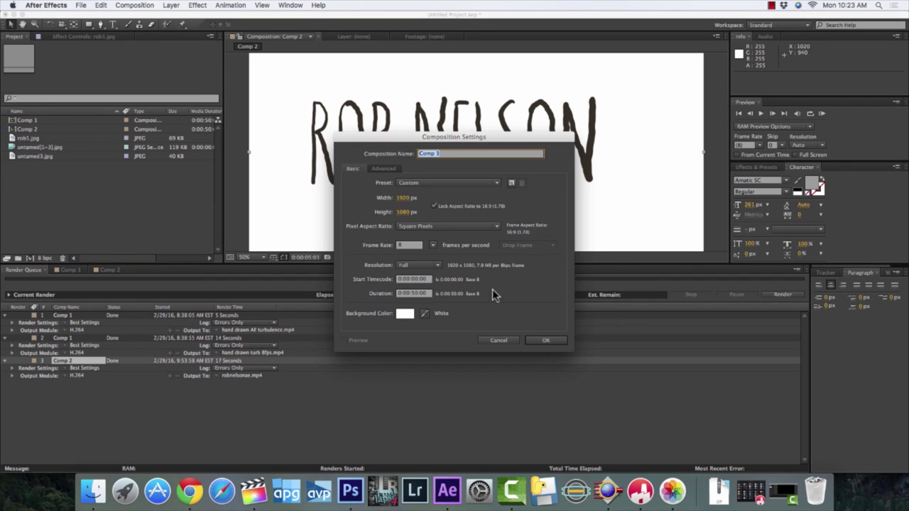
click(410, 244)
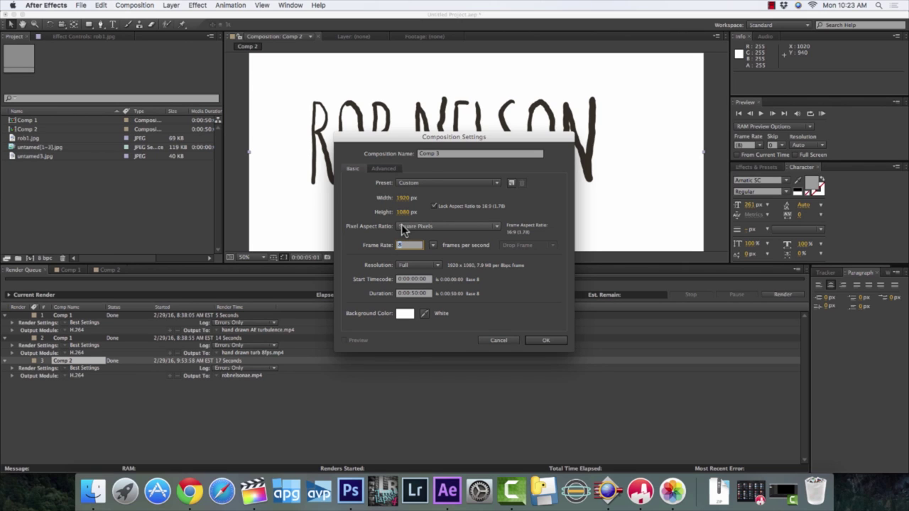
click(541, 340)
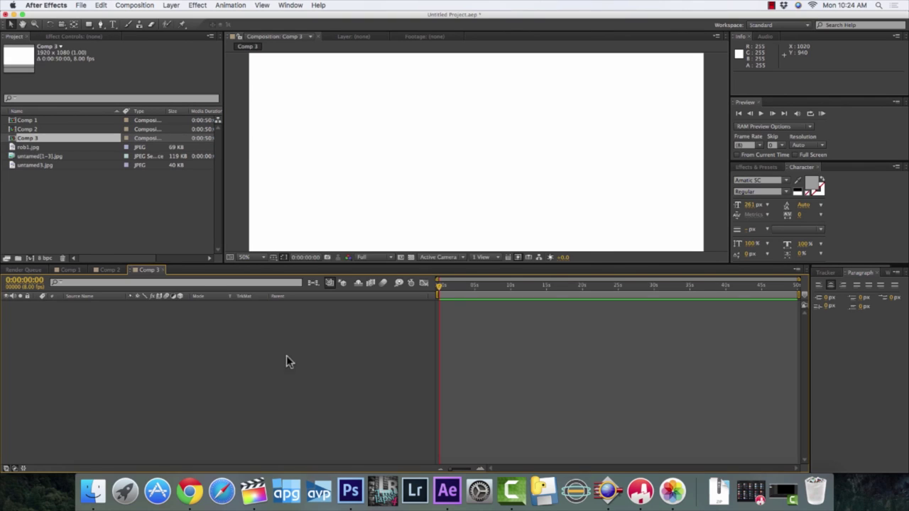
click(80, 216)
click(32, 148)
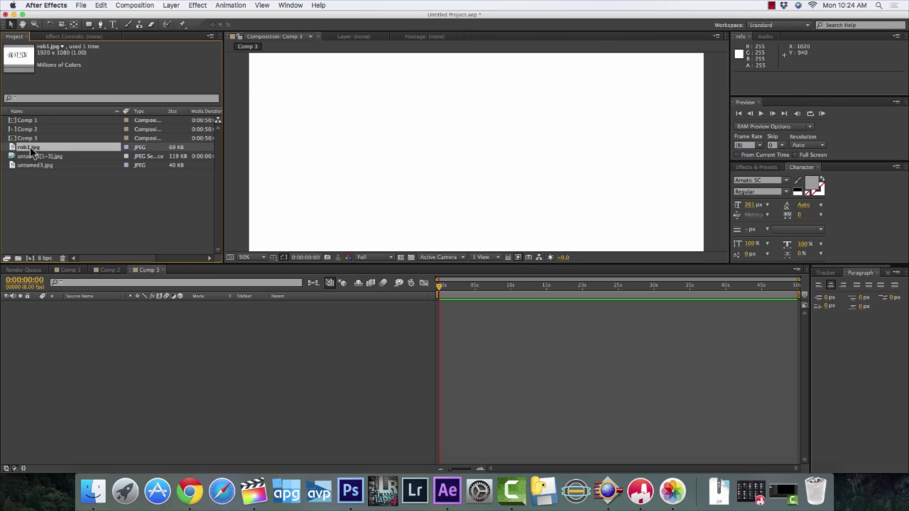
drag(25, 151, 427, 311)
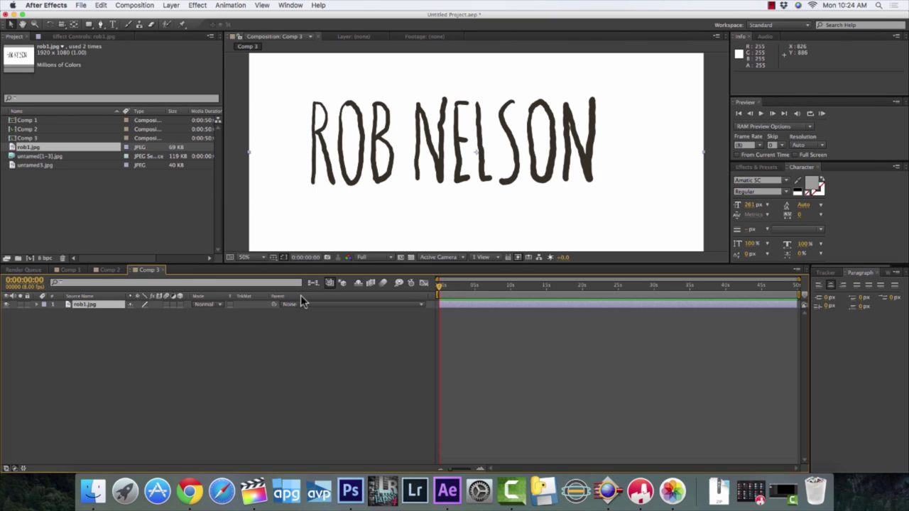
Apply Turbulent Displace to rob1.jpg with Amount 9 and Size 58
click(198, 5)
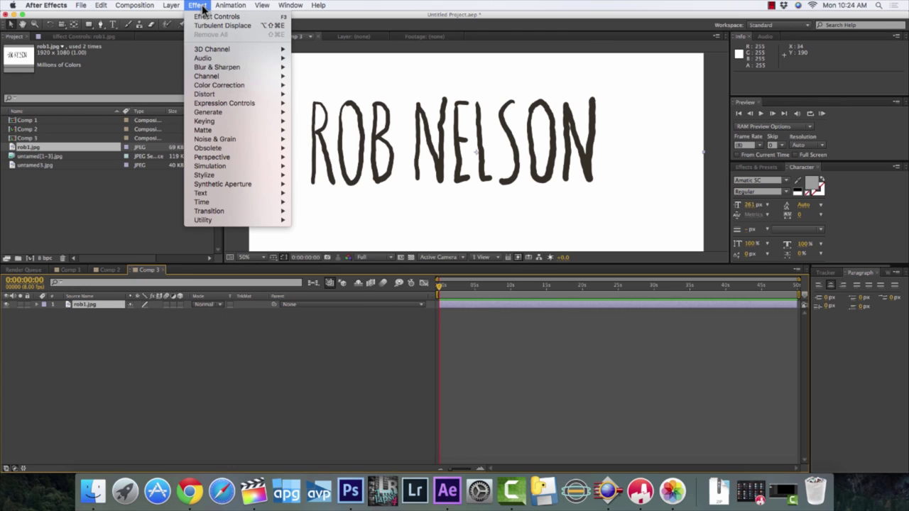
mouse_move(221, 113)
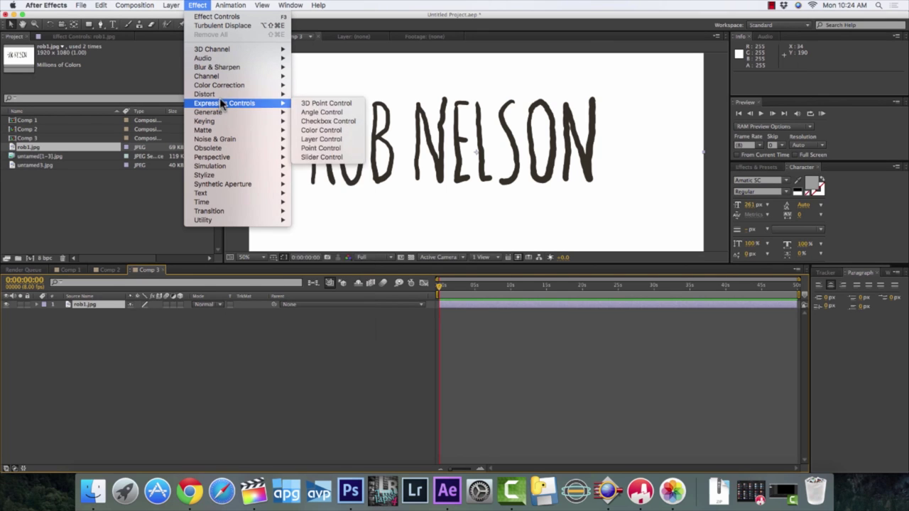
mouse_move(223, 95)
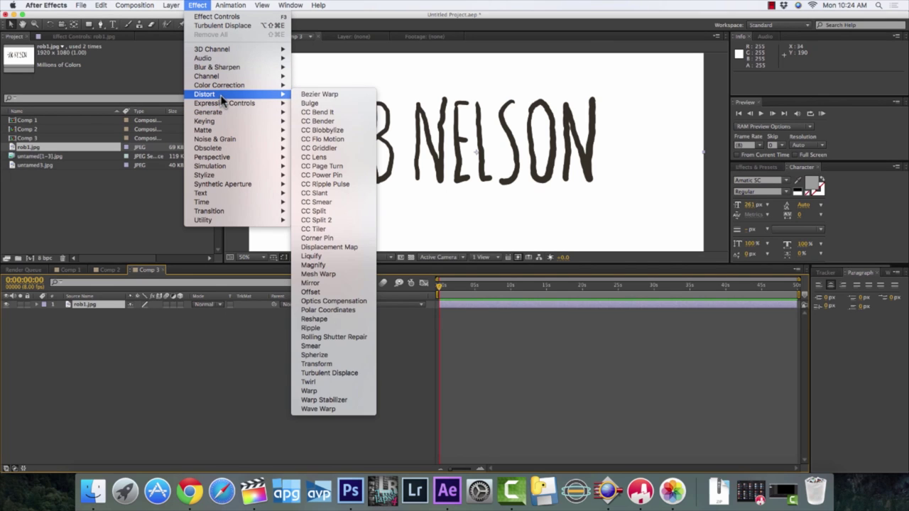
click(325, 372)
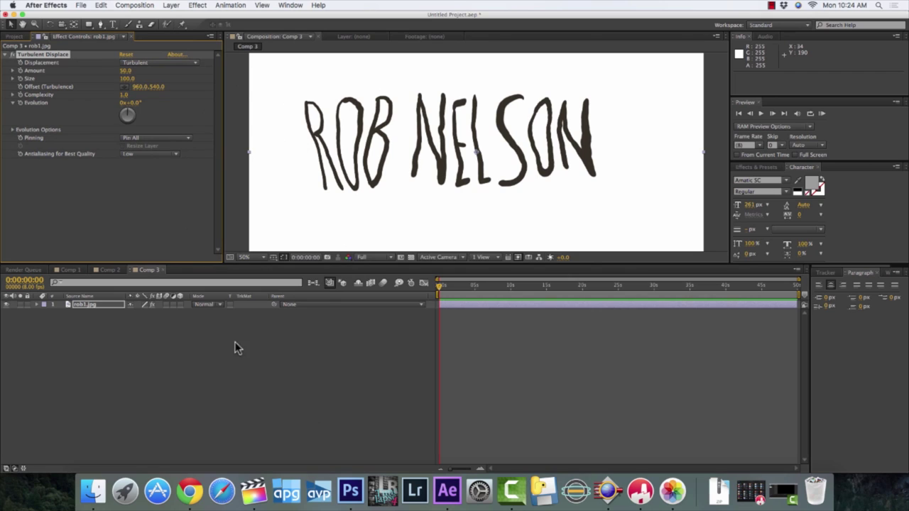
mouse_move(455, 293)
mouse_down()
mouse_move(477, 293)
mouse_move(443, 293)
mouse_up()
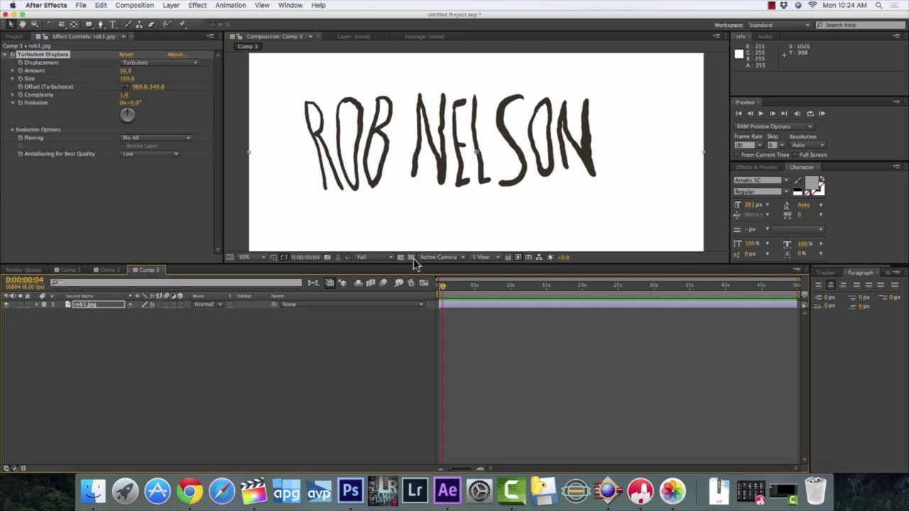
drag(126, 74, 106, 82)
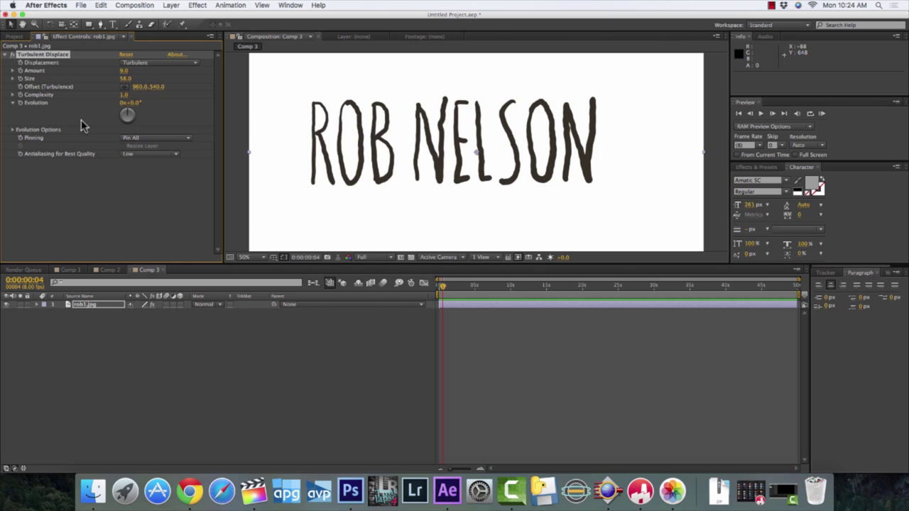
Turn on Cycle Evolution for Turbulent Displace and expose Random Seed in the timeline
click(36, 304)
click(44, 312)
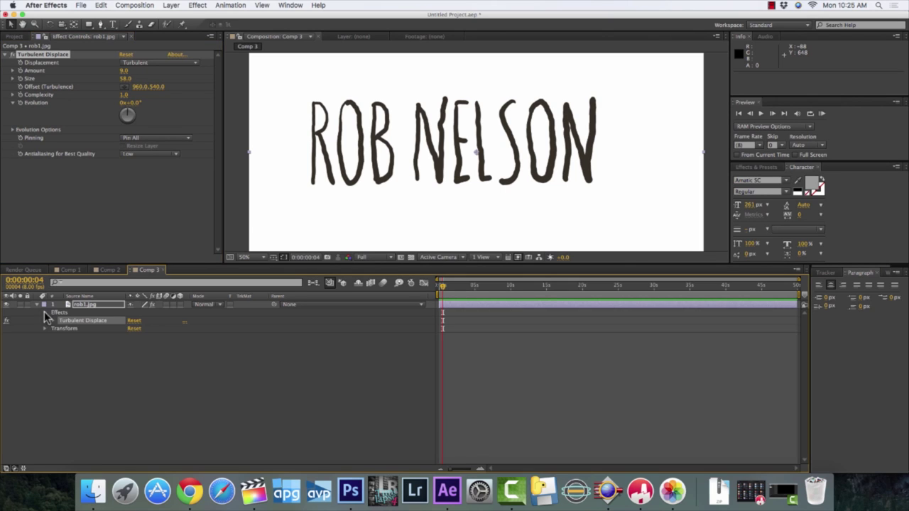
click(52, 320)
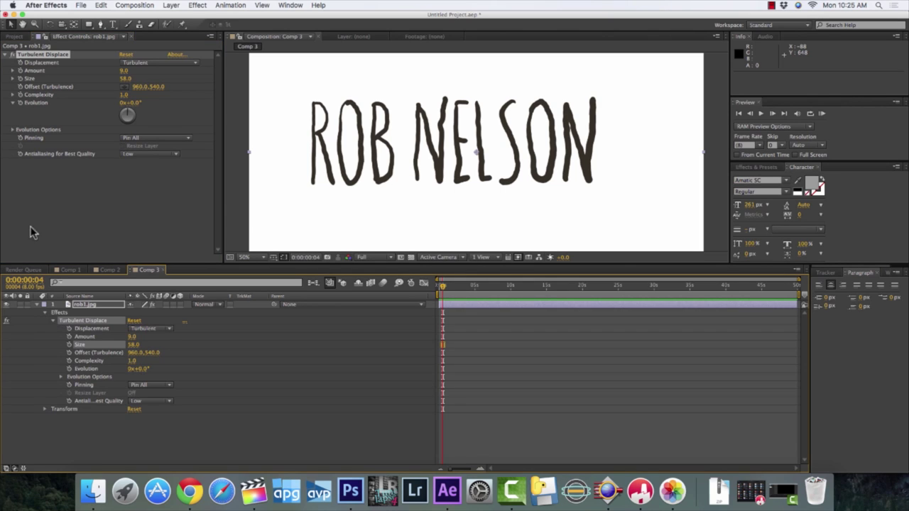
click(12, 130)
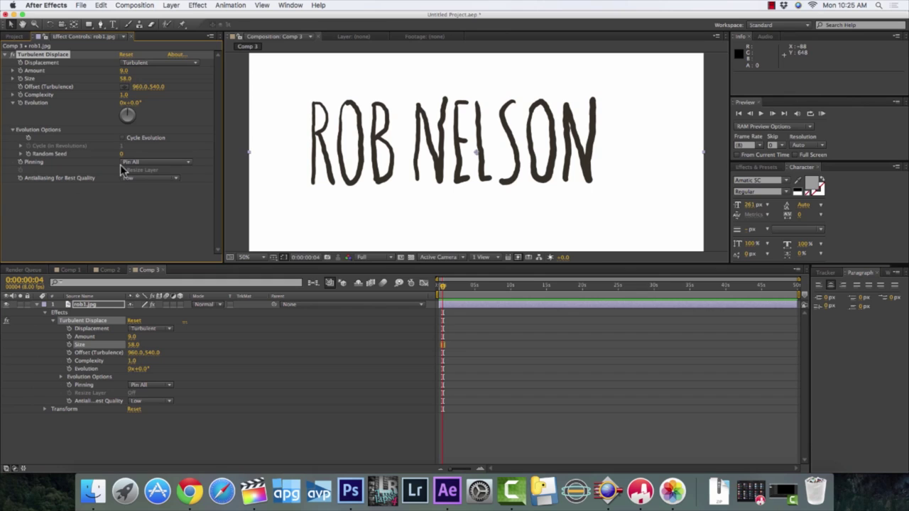
click(121, 138)
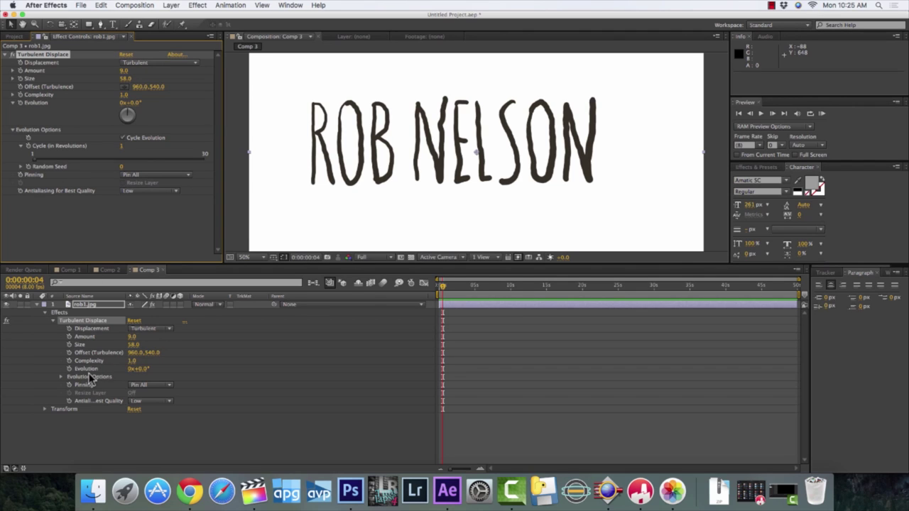
click(62, 377)
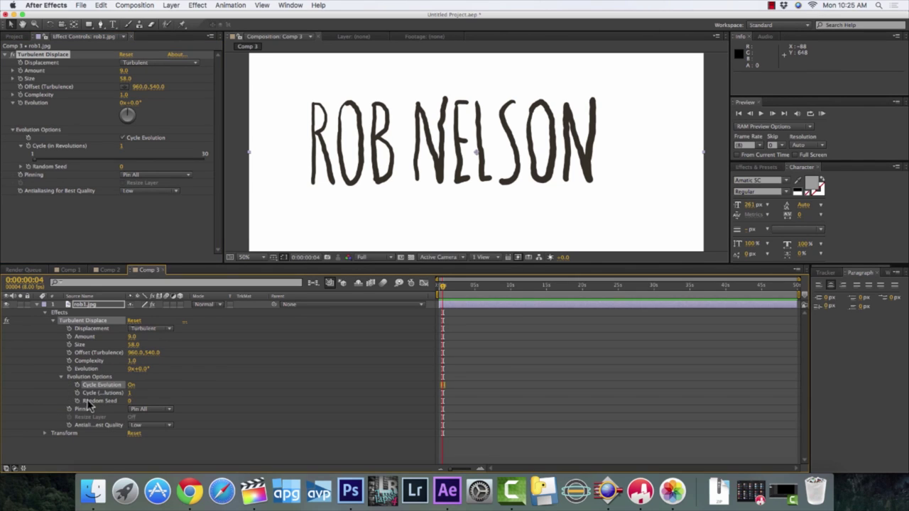
click(95, 401)
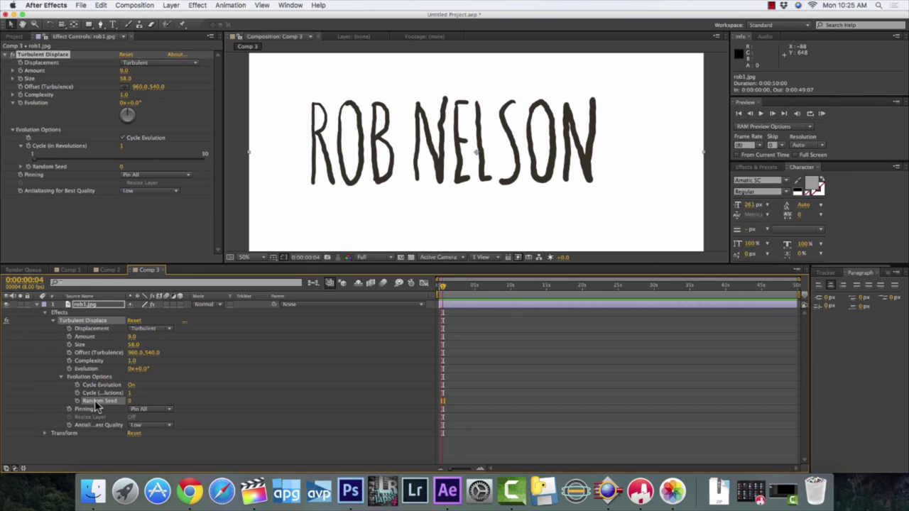
Drive Random Seed with the expression time*10 and preview the wiggling title from frame 0
key(alt+shift+equal)
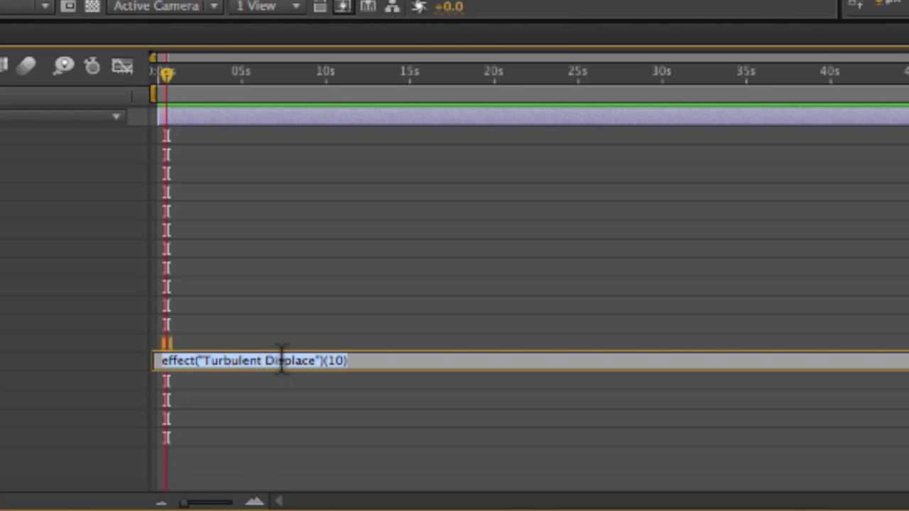
text(time*10)
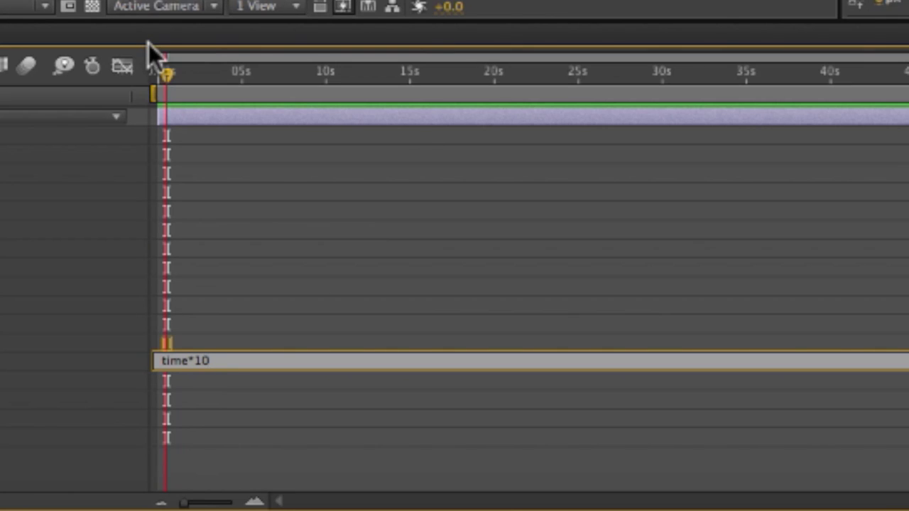
drag(163, 70, 152, 73)
key(space)
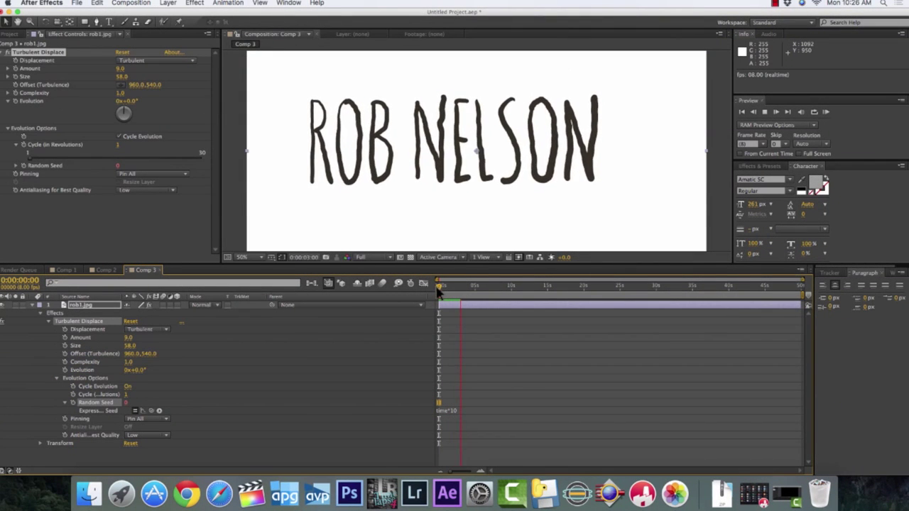
Add Comp 3 to the render queue and render it as robnelsonae2.mp4
click(131, 3)
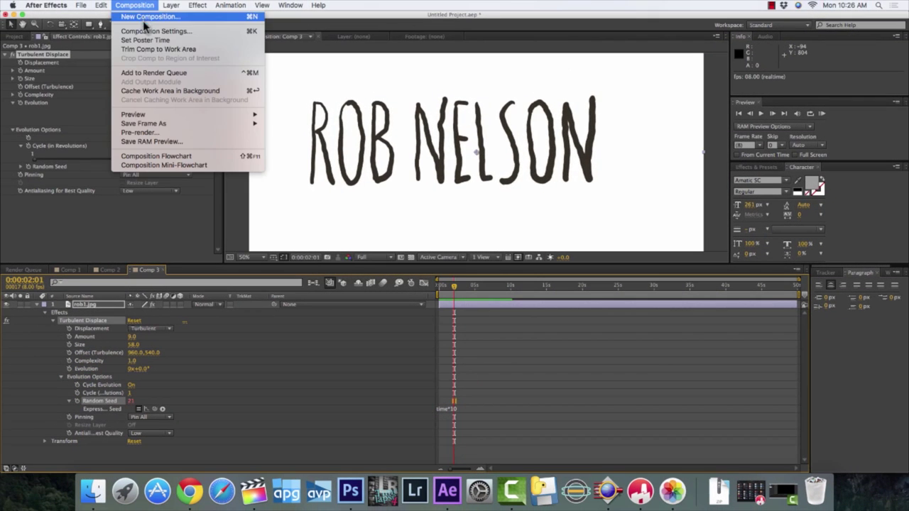
click(153, 73)
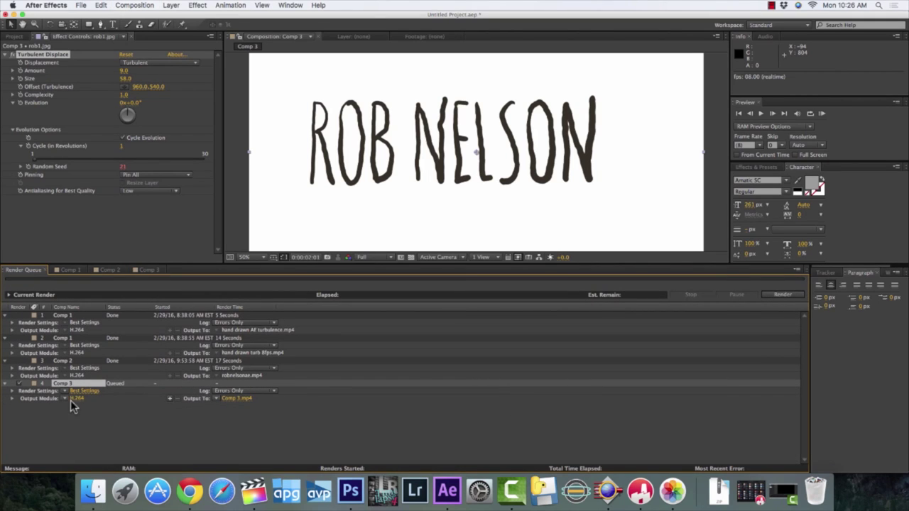
click(236, 399)
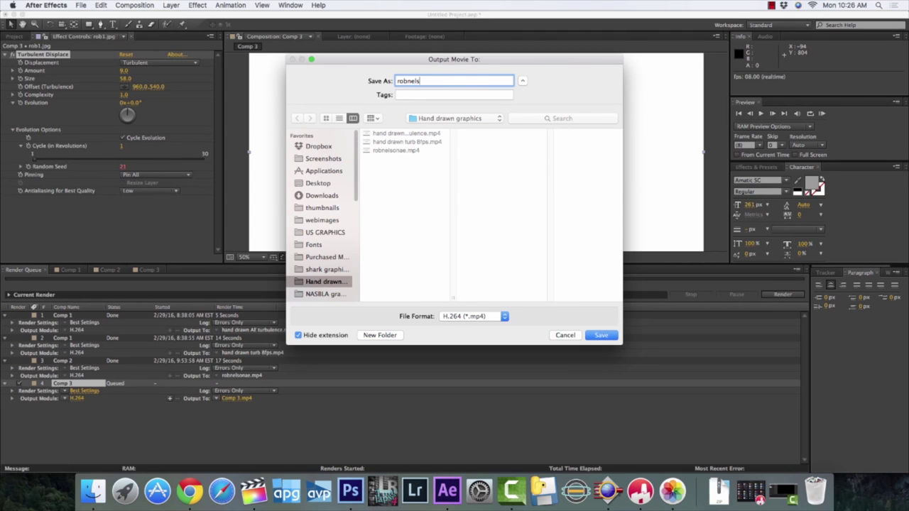
key(Return)
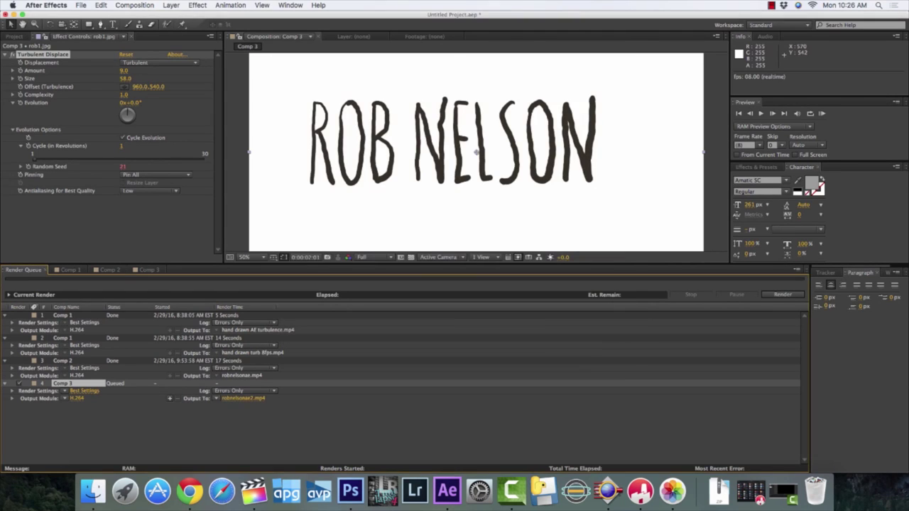
click(782, 295)
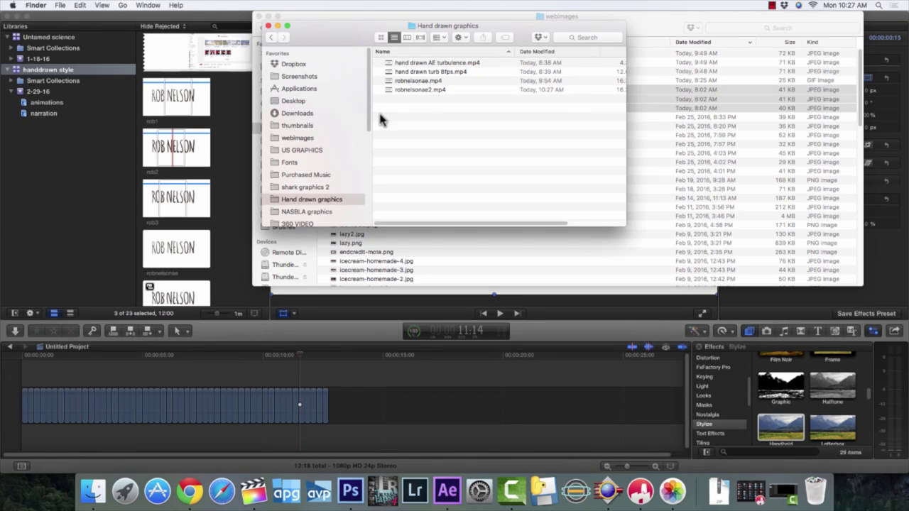
click(429, 92)
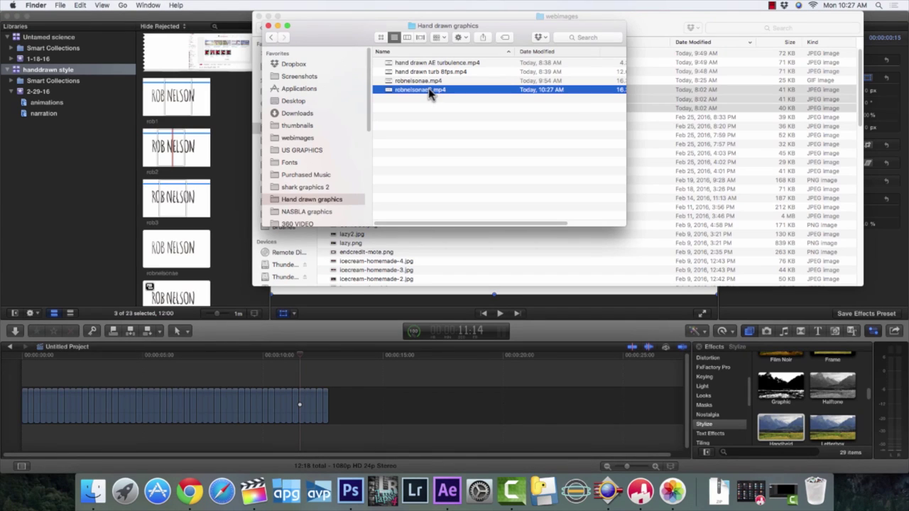
drag(429, 92, 363, 426)
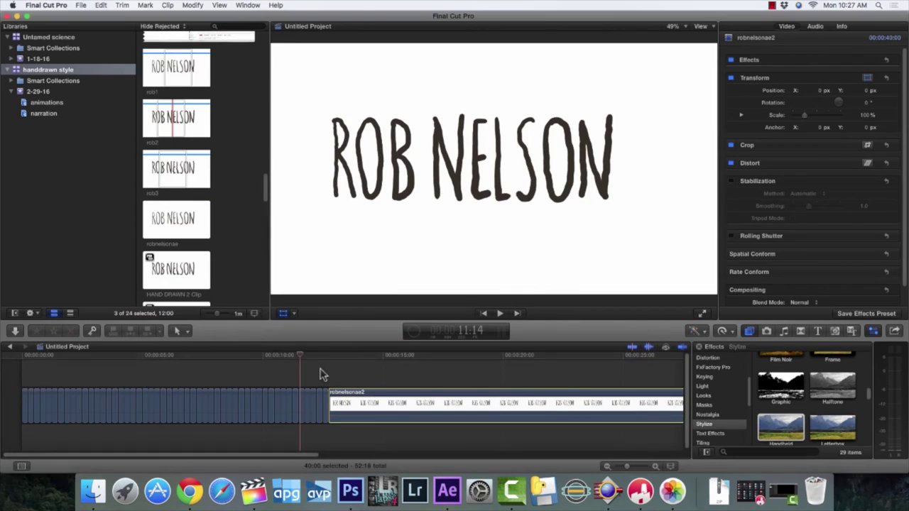
mouse_move(319, 354)
mouse_down()
mouse_move(329, 354)
mouse_move(219, 359)
mouse_up()
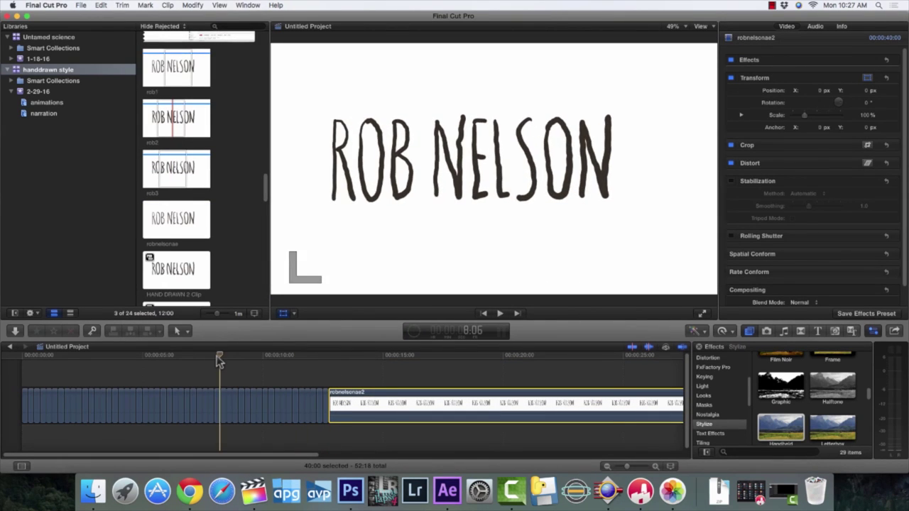
key(space)
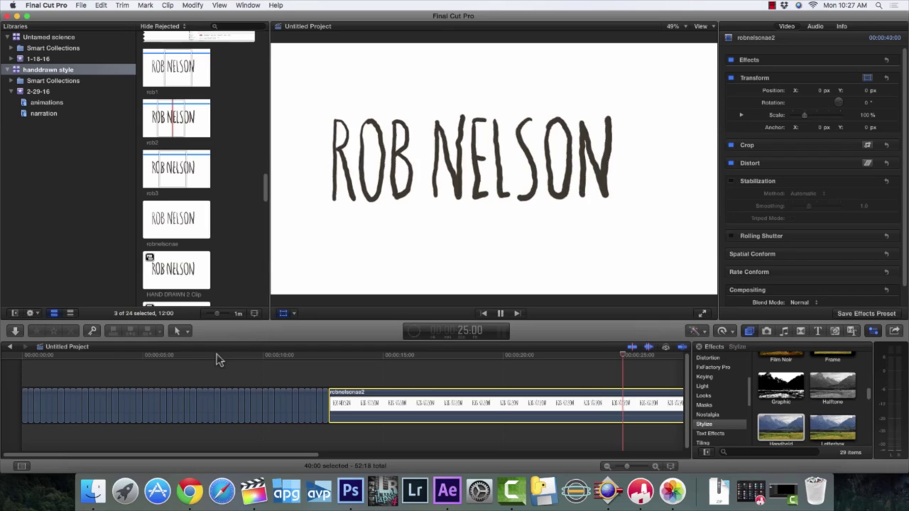
key(space)
key(shift+t)
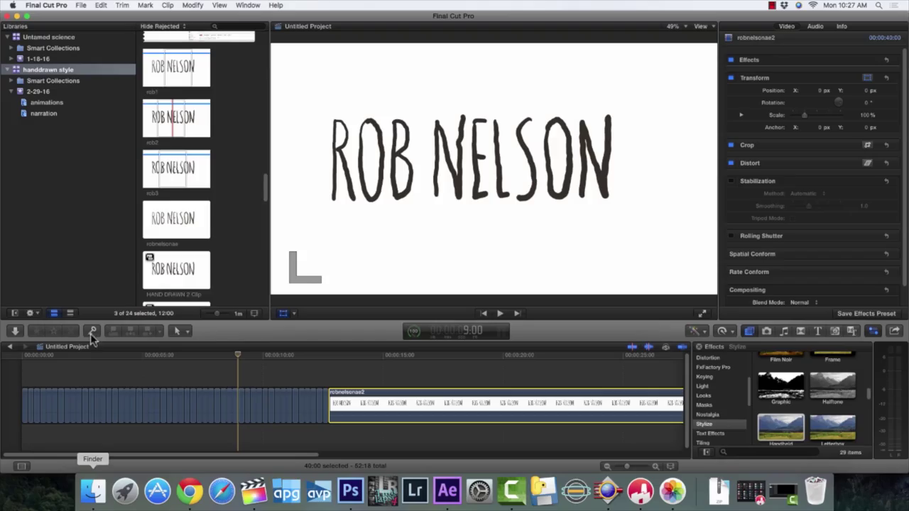
Scroll the event browser to the untamed and paper clips
scroll(188, 202, down, 1)
scroll(189, 203, down, 5)
scroll(190, 201, down, 5)
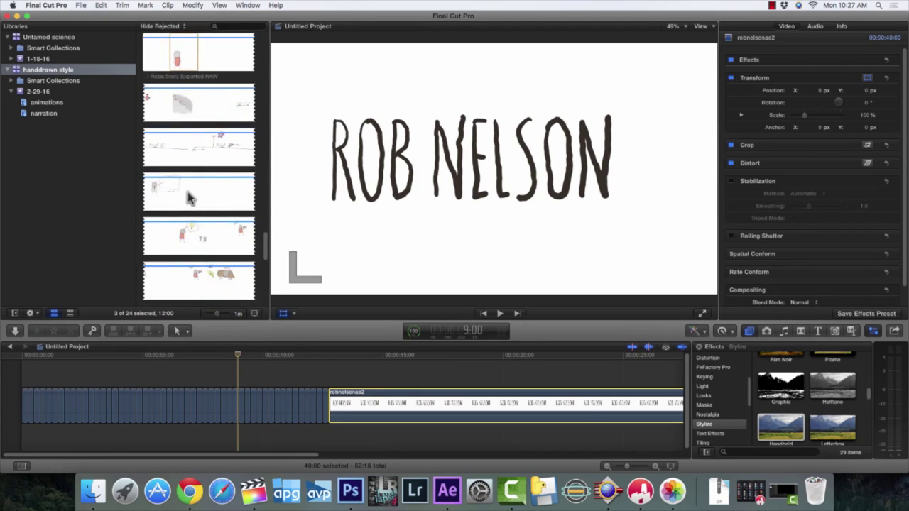
scroll(193, 202, up, 8)
scroll(191, 200, up, 10)
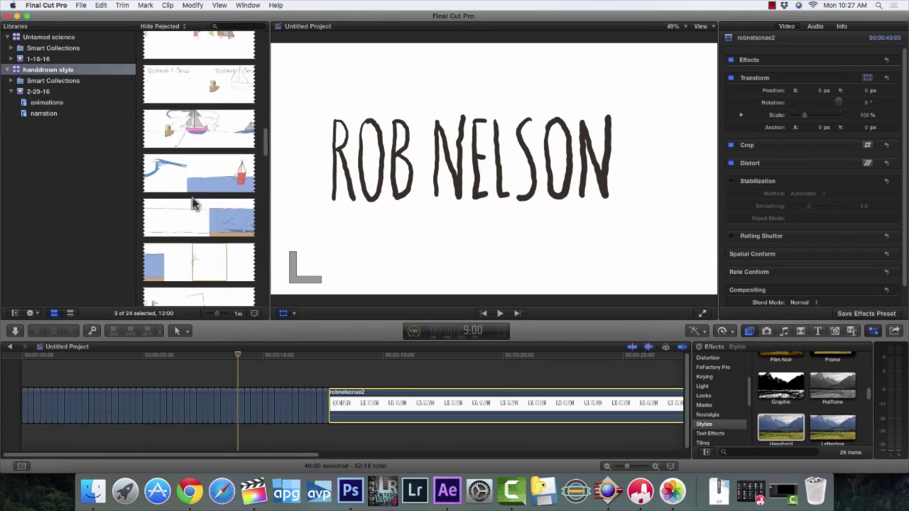
Add the paper texture clip, make the title clips a compound clip, and lift it above
click(188, 190)
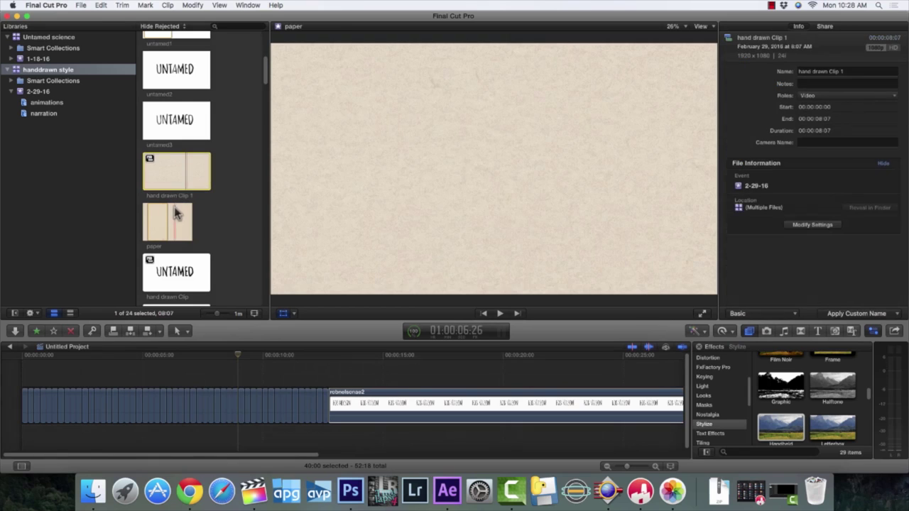
mouse_move(158, 218)
mouse_down()
mouse_move(308, 406)
mouse_move(324, 411)
mouse_move(312, 424)
mouse_move(24, 426)
mouse_up()
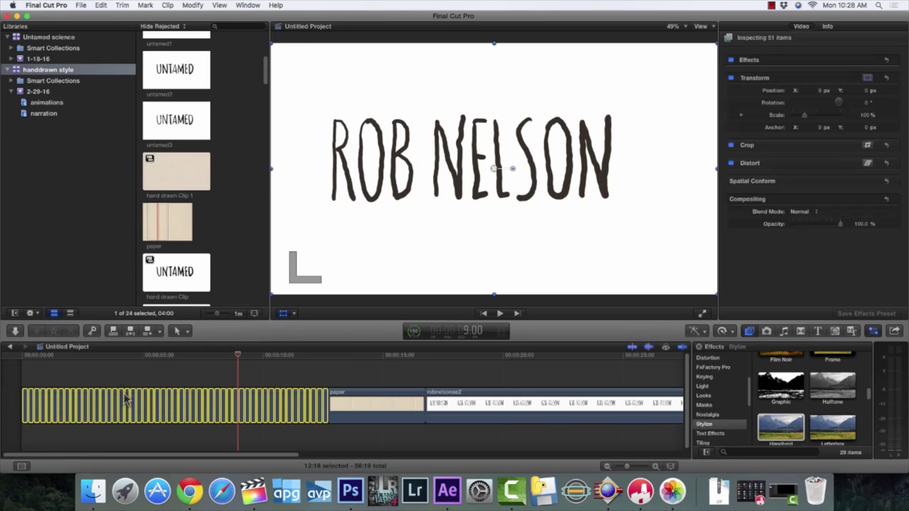
right_click(157, 405)
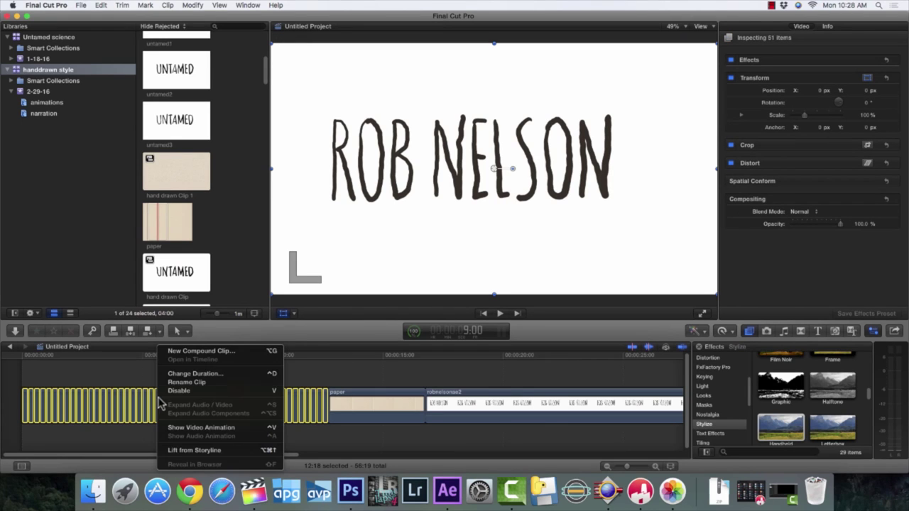
click(177, 351)
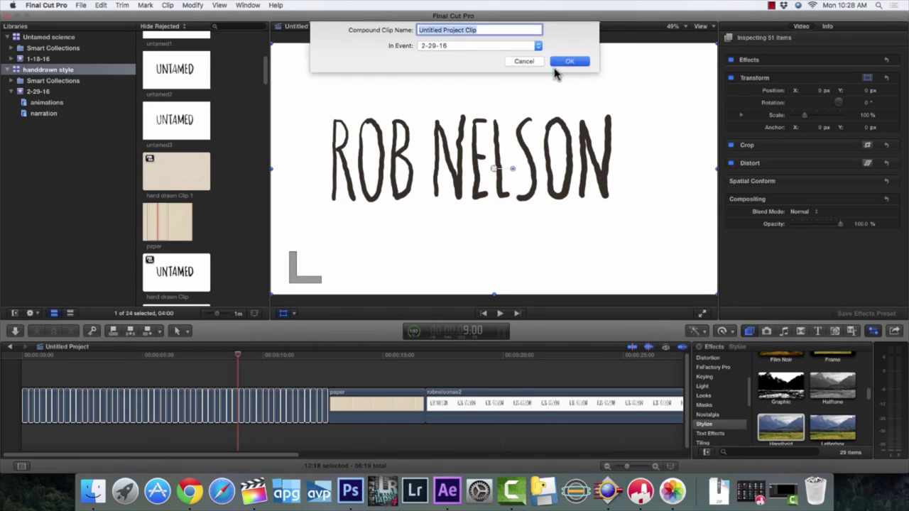
click(558, 64)
drag(126, 401, 405, 357)
Extend the paper clip under both title clips and scale it to 173.1% to fill the frame
drag(584, 407, 653, 406)
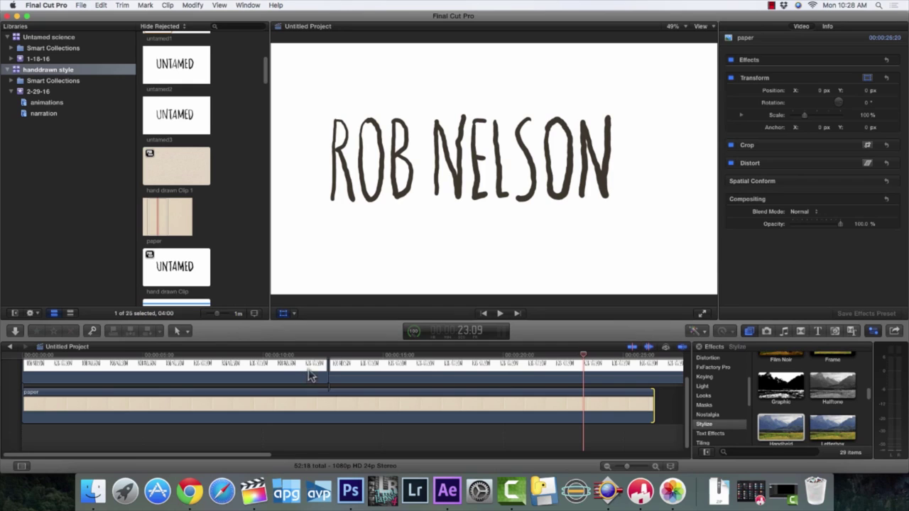
drag(339, 368, 377, 368)
click(355, 355)
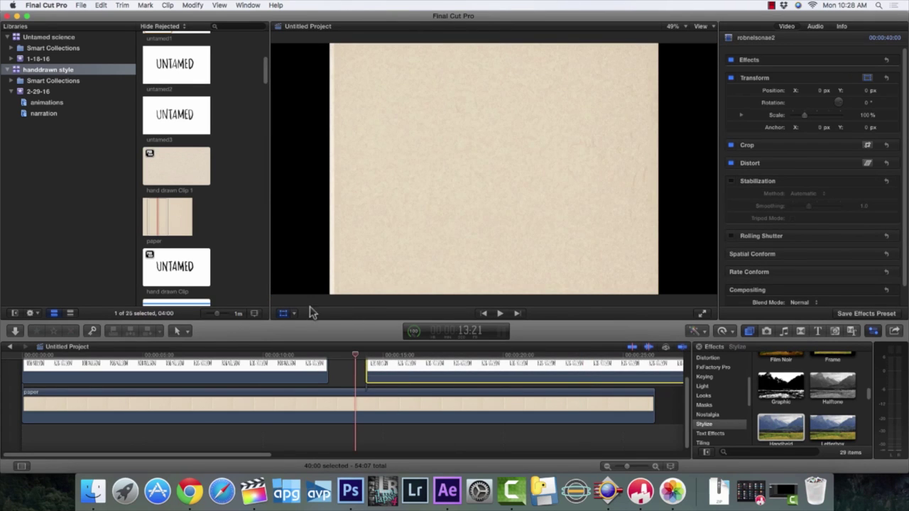
click(355, 416)
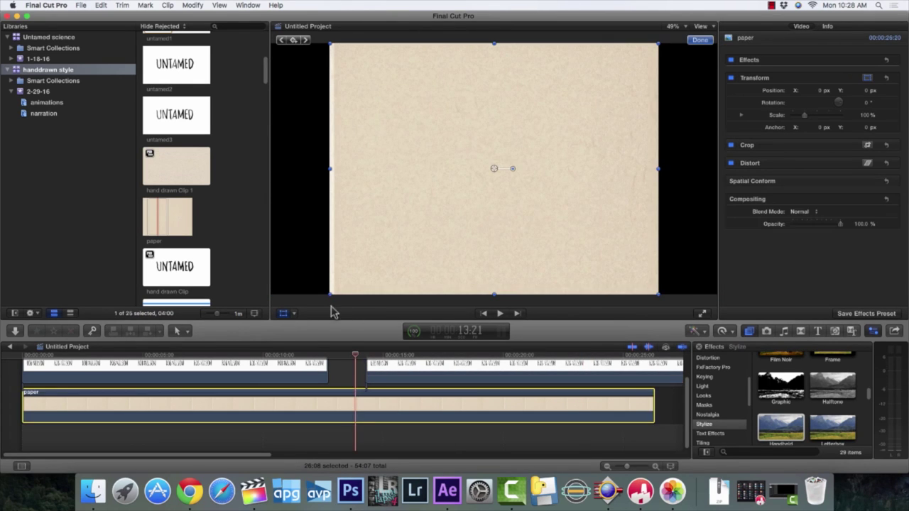
drag(329, 295, 210, 350)
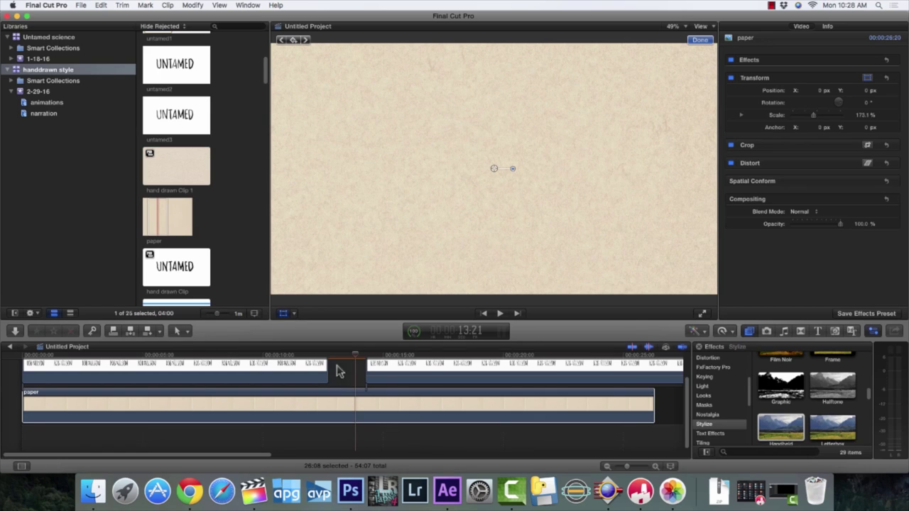
drag(375, 375, 324, 366)
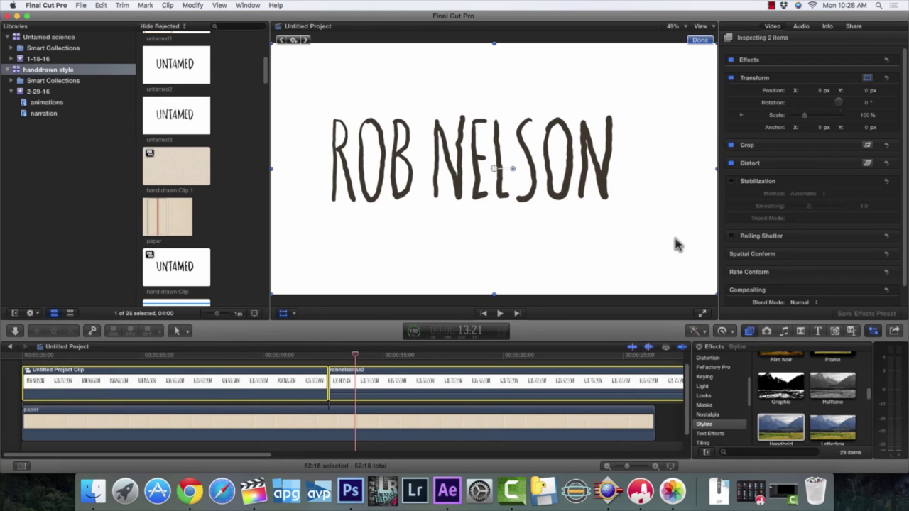
Set both ROB NELSON title clips to Multiply blending and scrub to check them over the paper
scroll(772, 234, down, 2)
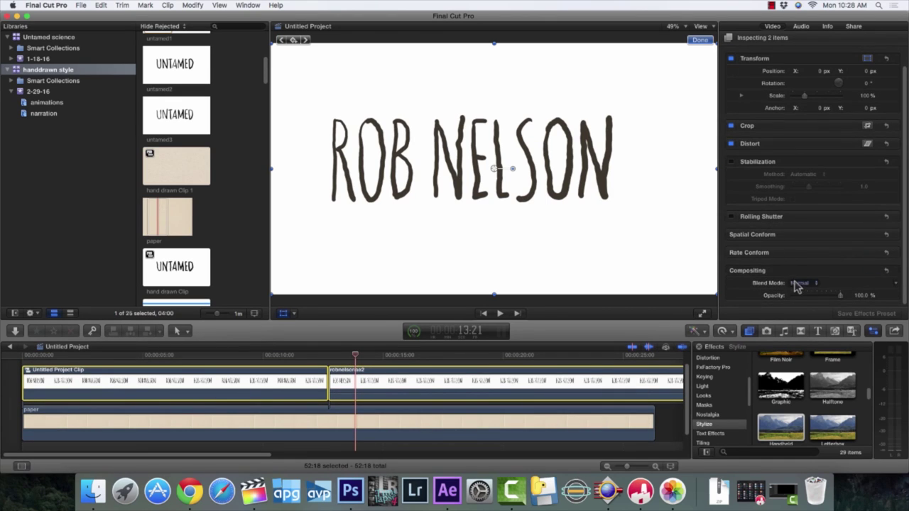
click(799, 284)
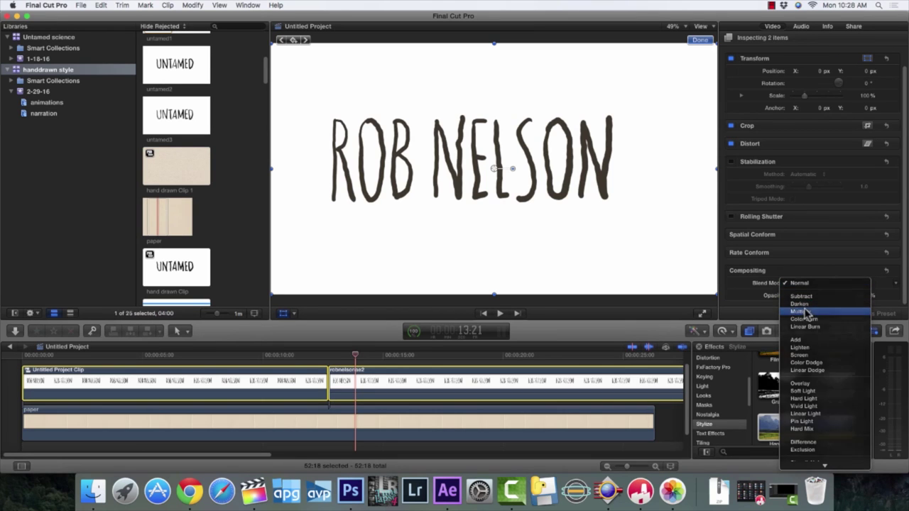
click(801, 308)
drag(355, 355, 331, 355)
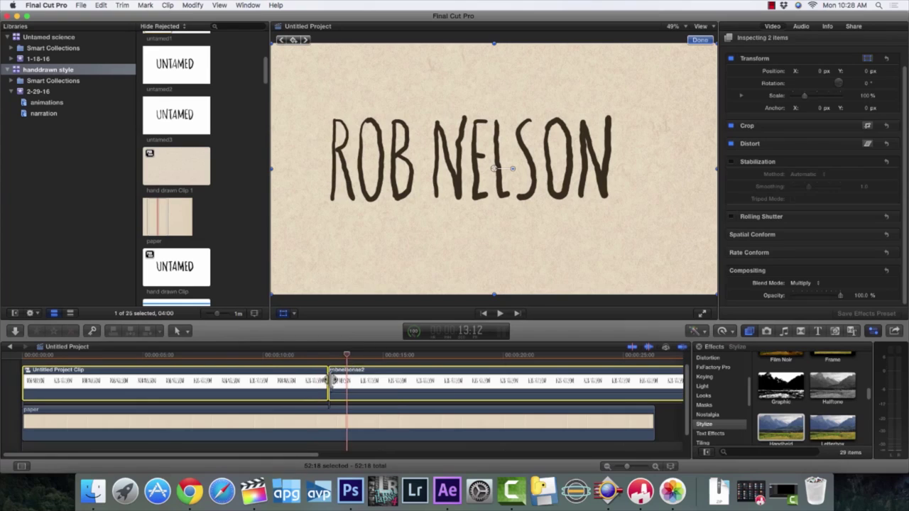
click(395, 394)
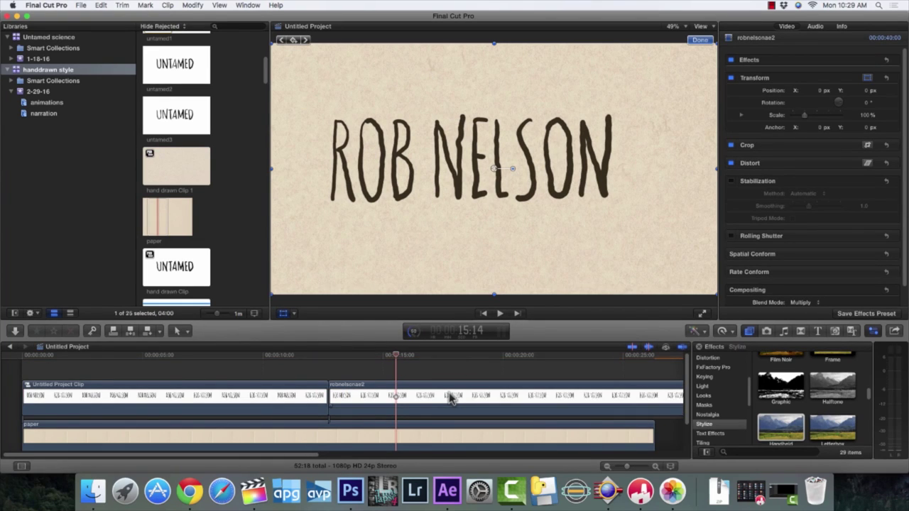
Add hand drawn Clip 3 to the project, beneath the title clips, starting at the timeline's beginning
scroll(201, 220, down, 5)
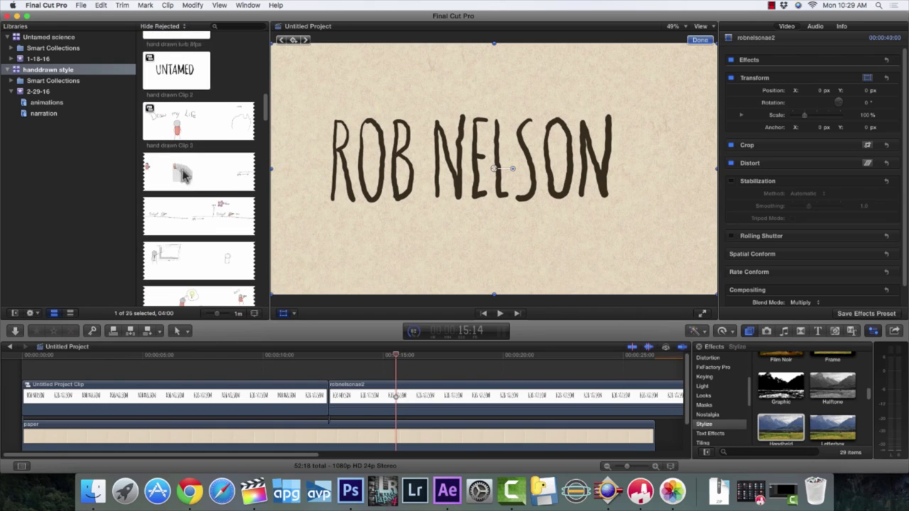
double_click(169, 127)
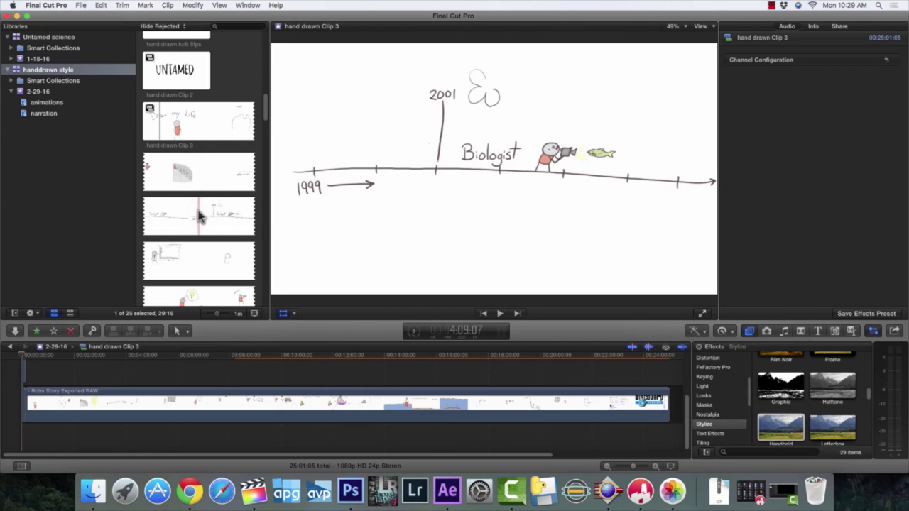
scroll(200, 217, down, 10)
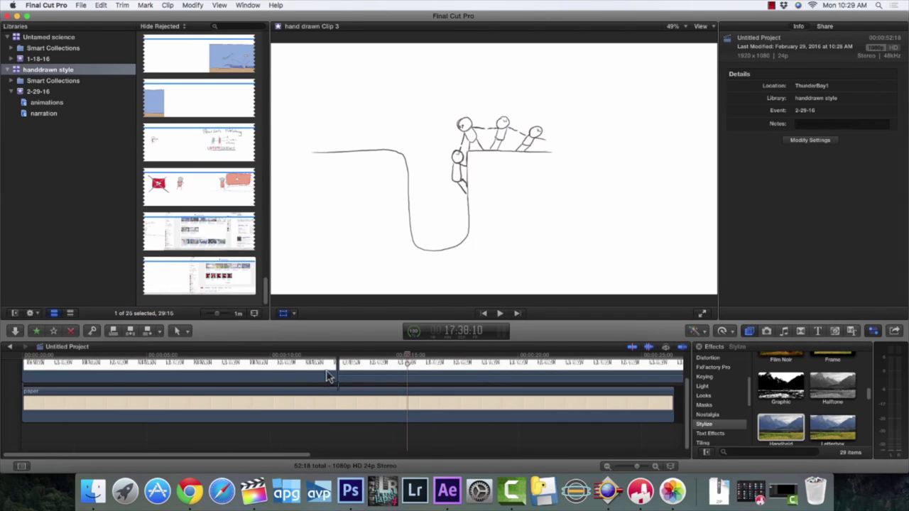
click(327, 377)
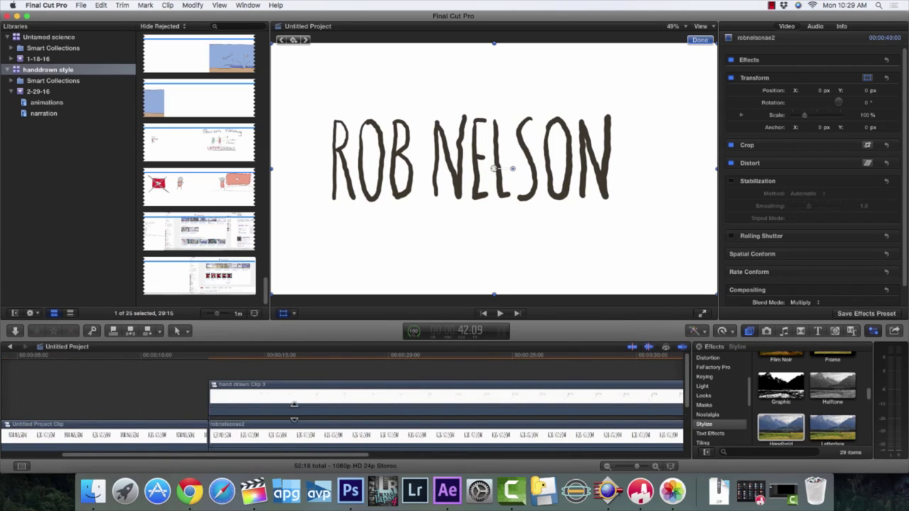
drag(247, 396, 171, 433)
scroll(286, 453, left, 5)
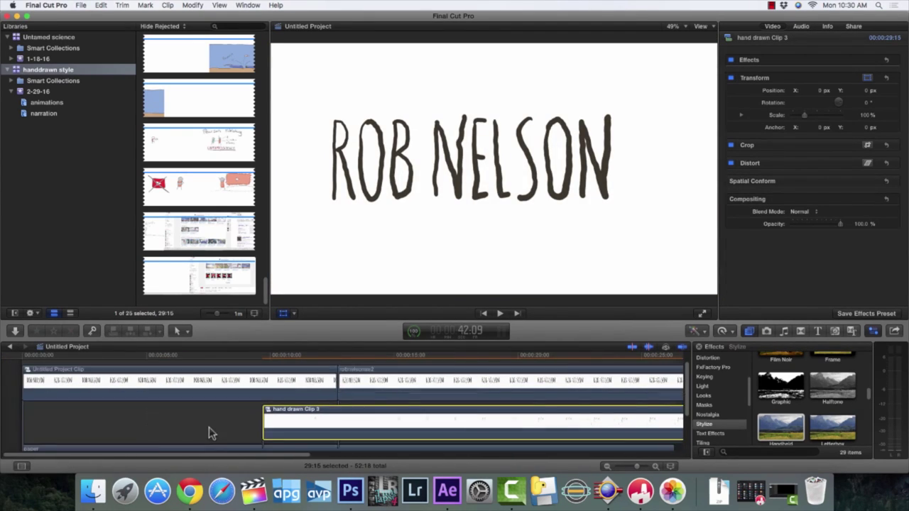
mouse_move(298, 433)
mouse_down()
mouse_move(57, 435)
mouse_move(52, 416)
mouse_up()
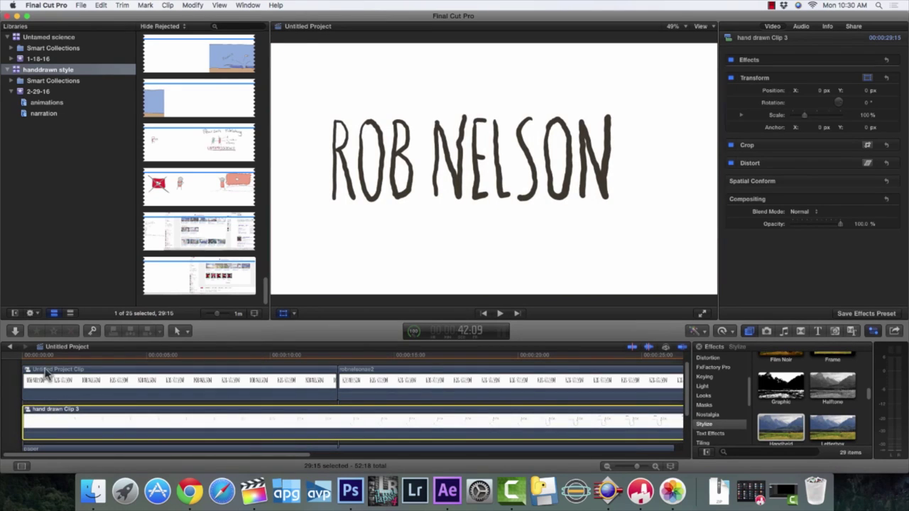
Set hand drawn Clip 3's blend mode to Multiply over the paper
key(shift+t)
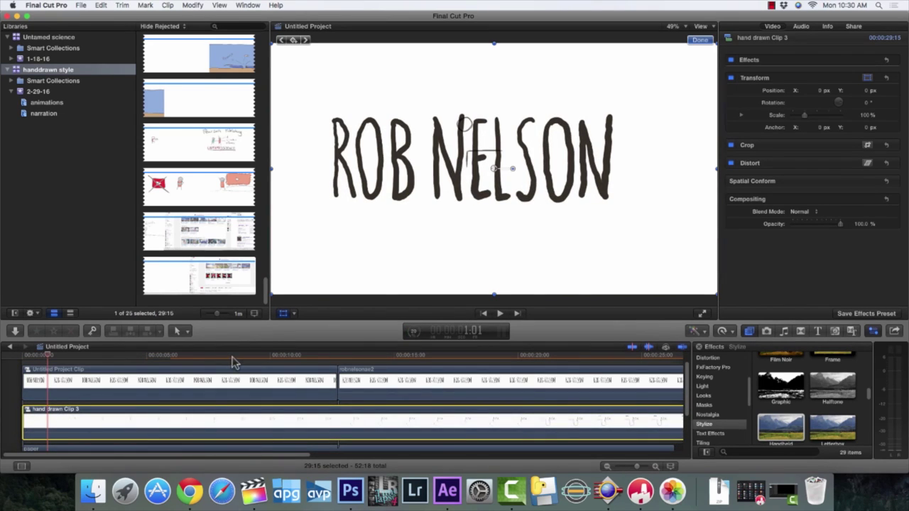
click(810, 214)
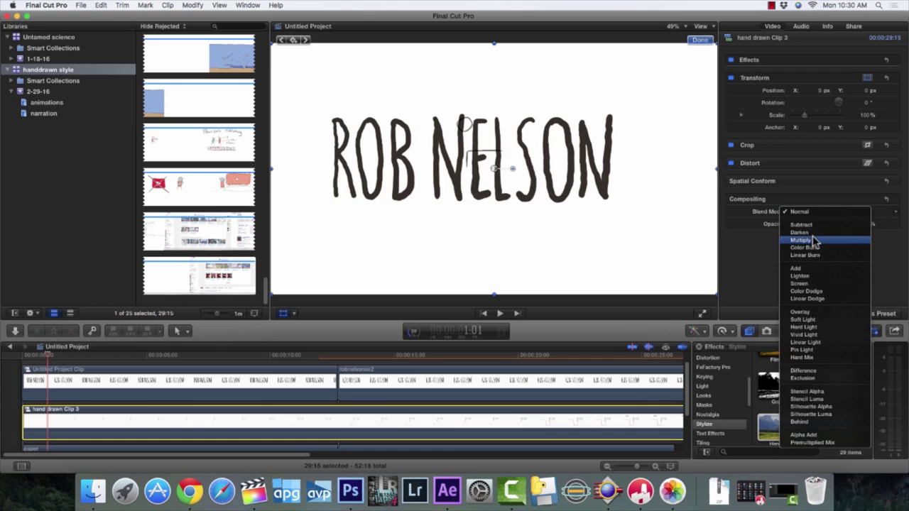
click(813, 235)
click(402, 355)
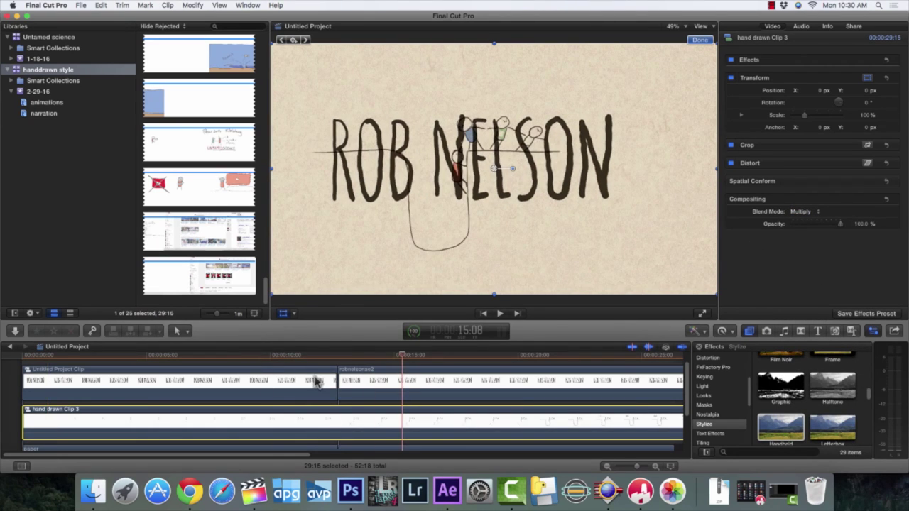
Combine the Untitled Project Clip title and robnelsonae2 into one compound clip
click(317, 374)
super+click(347, 388)
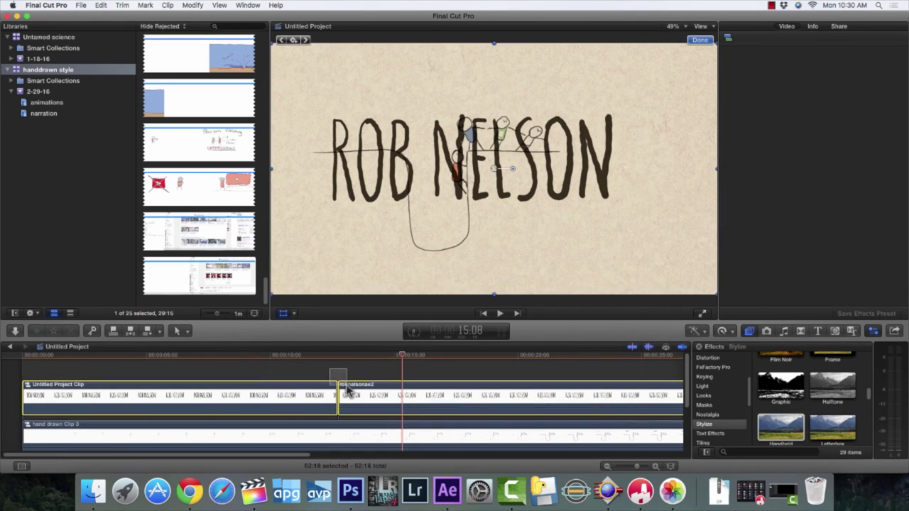
right_click(348, 395)
click(380, 330)
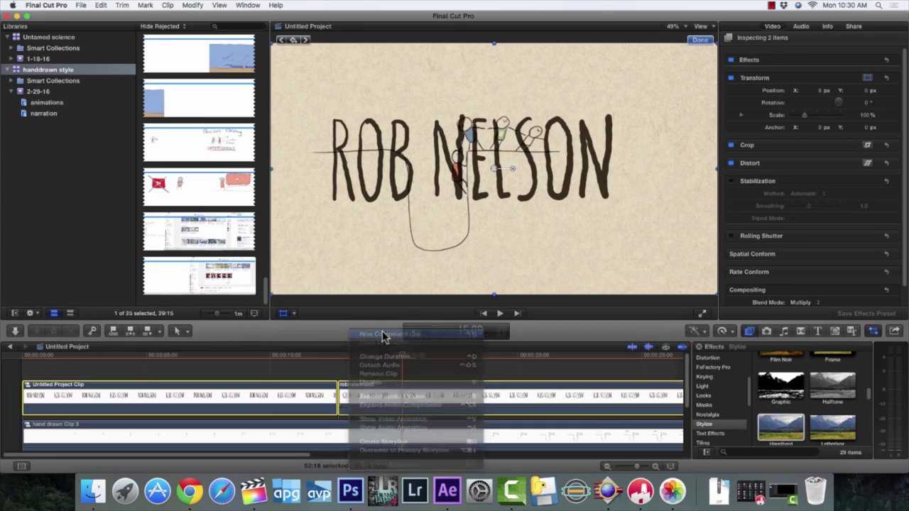
click(551, 63)
Scale the combined title to 48.67%, move it lower right, and set it to Multiply
key(shift+t)
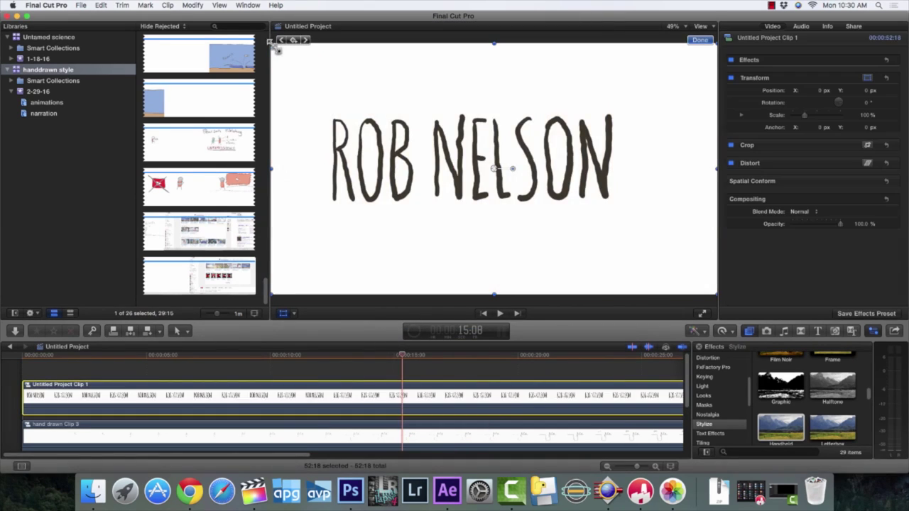
drag(274, 44, 386, 108)
drag(486, 198, 602, 227)
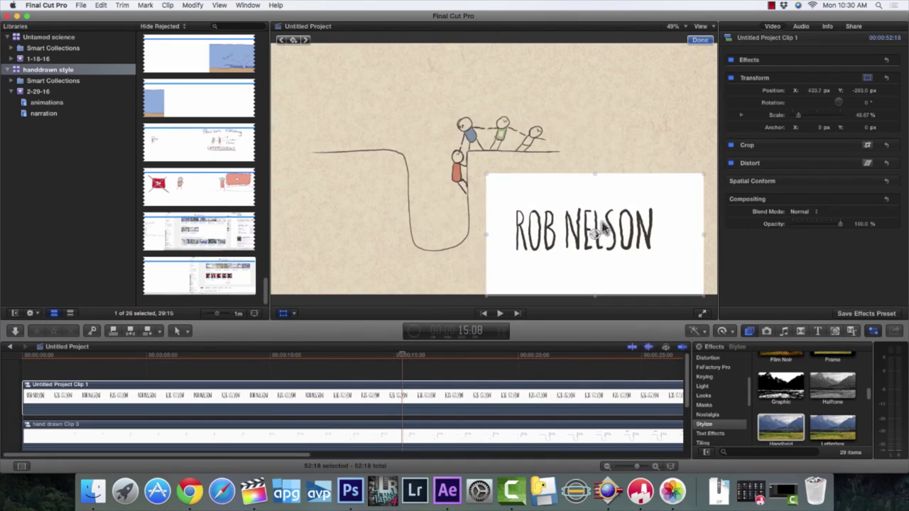
click(798, 211)
click(807, 236)
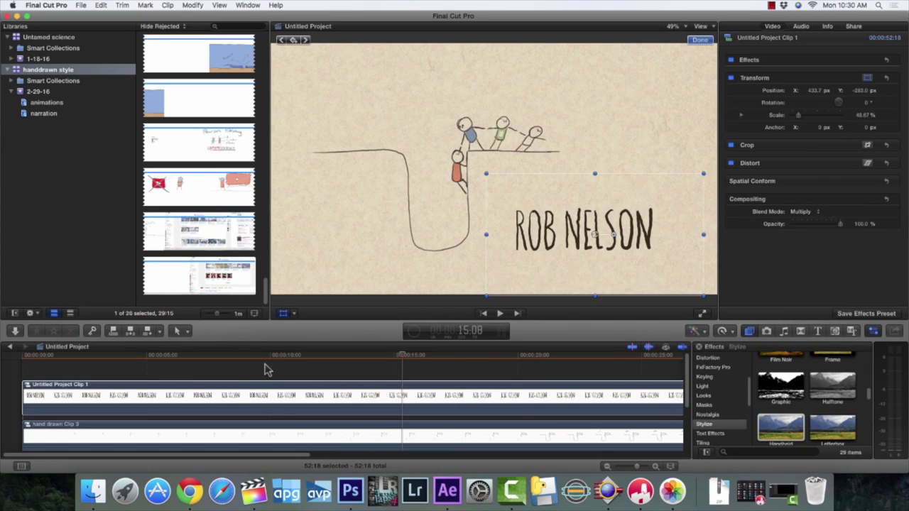
mouse_move(266, 369)
mouse_down()
mouse_move(116, 372)
mouse_move(623, 383)
mouse_move(371, 387)
mouse_up()
Retime hand drawn Clip 3 to Fast 4x (400%) and play it from the start
scroll(302, 363, down, 2)
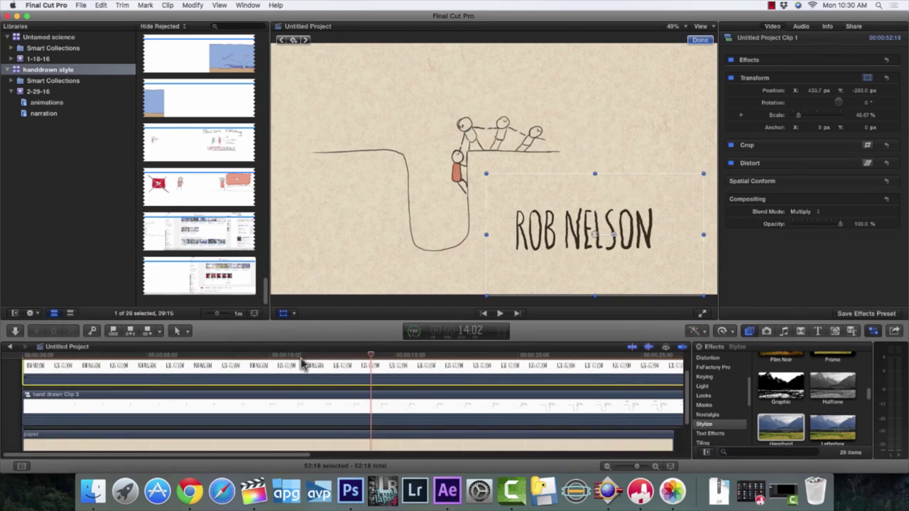
click(309, 392)
key(super+r)
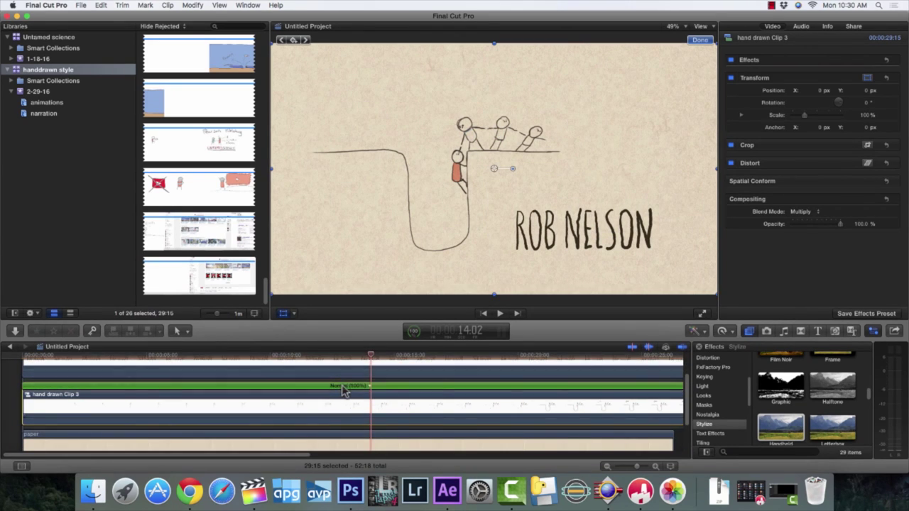
click(368, 385)
mouse_move(391, 406)
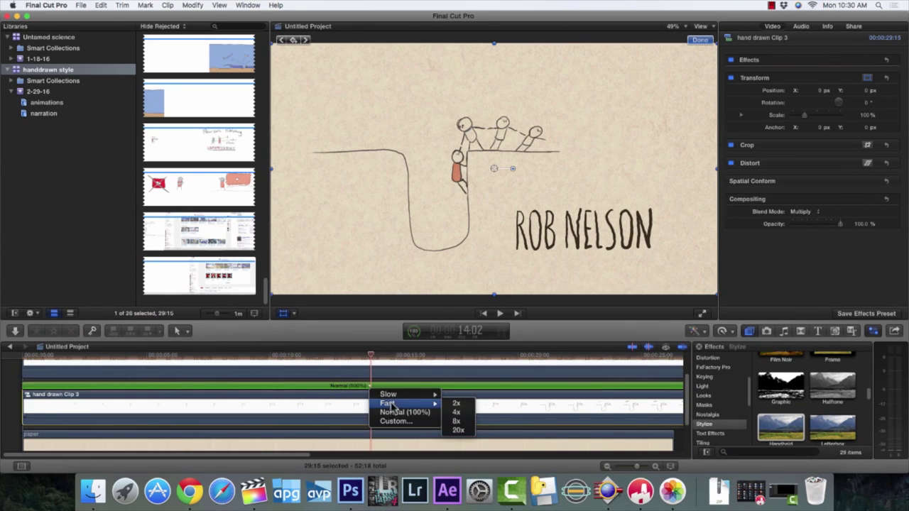
click(455, 413)
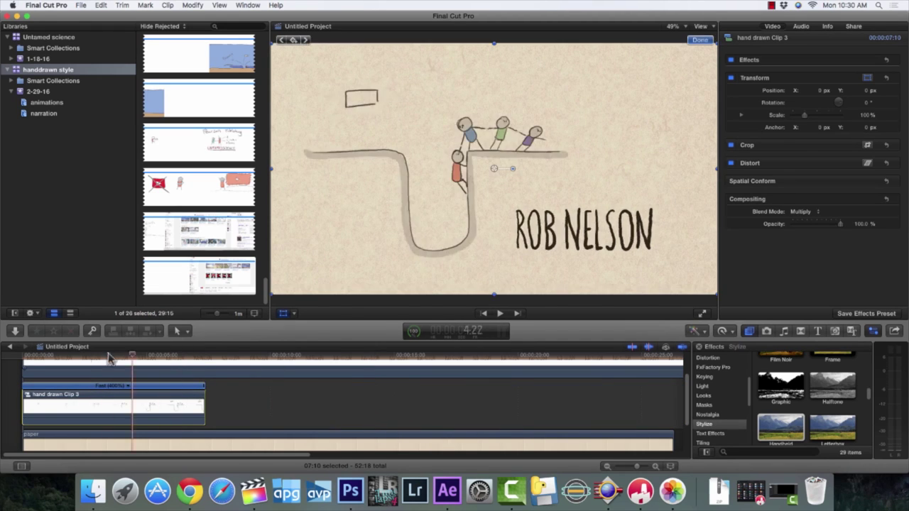
key(Home)
key(space)
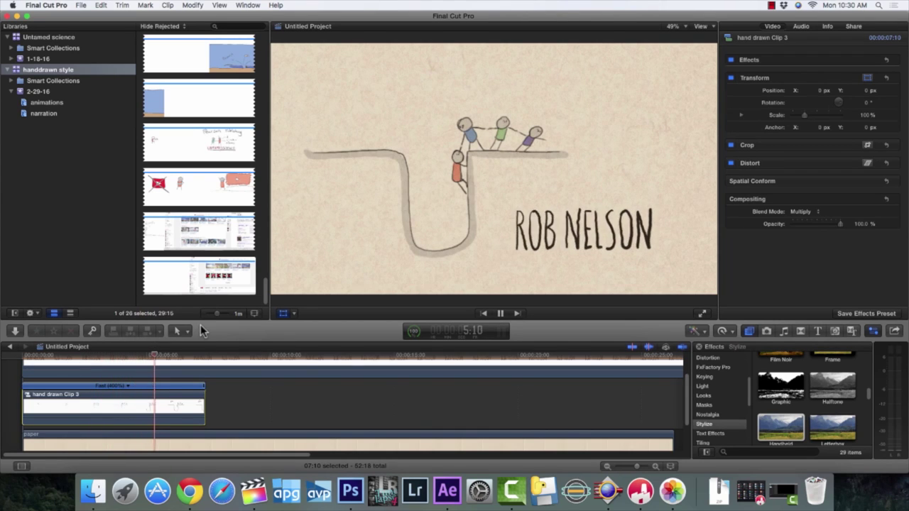
key(space)
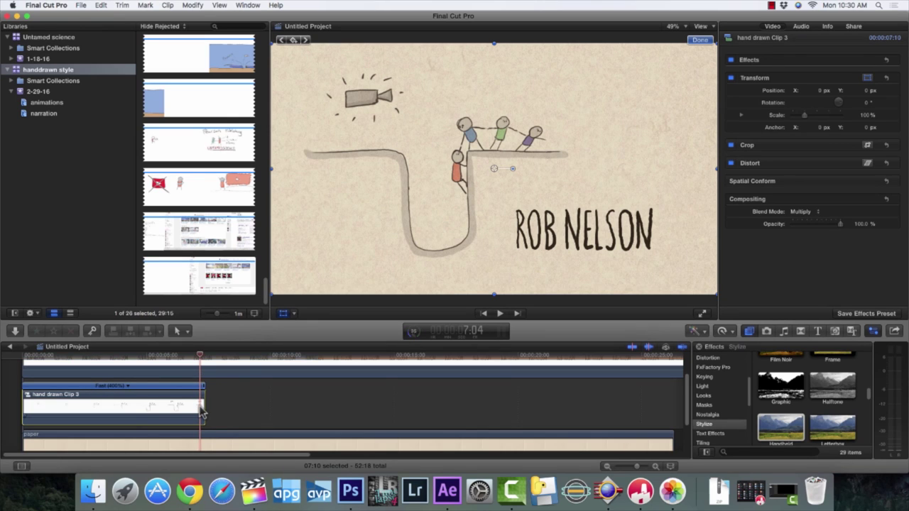
Add a freeze frame at the drawing's end, set it to Multiply, and lengthen it
key(alt+f)
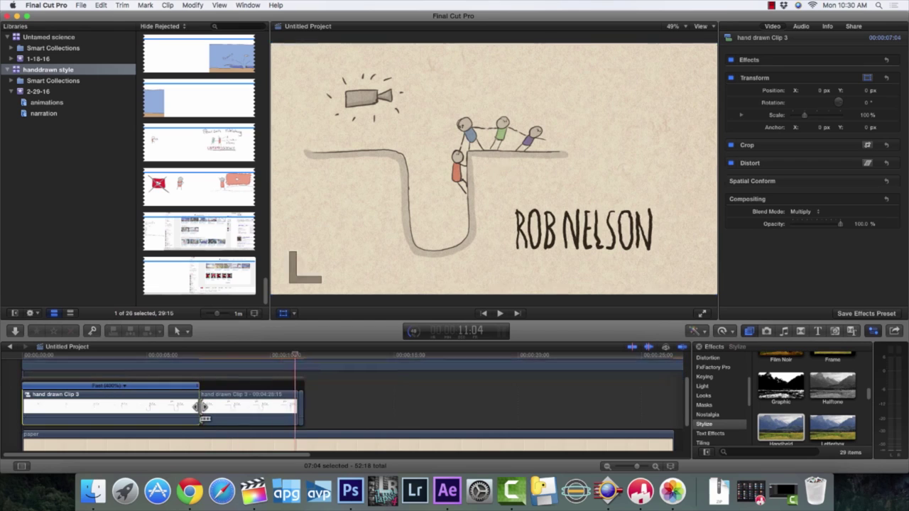
click(254, 362)
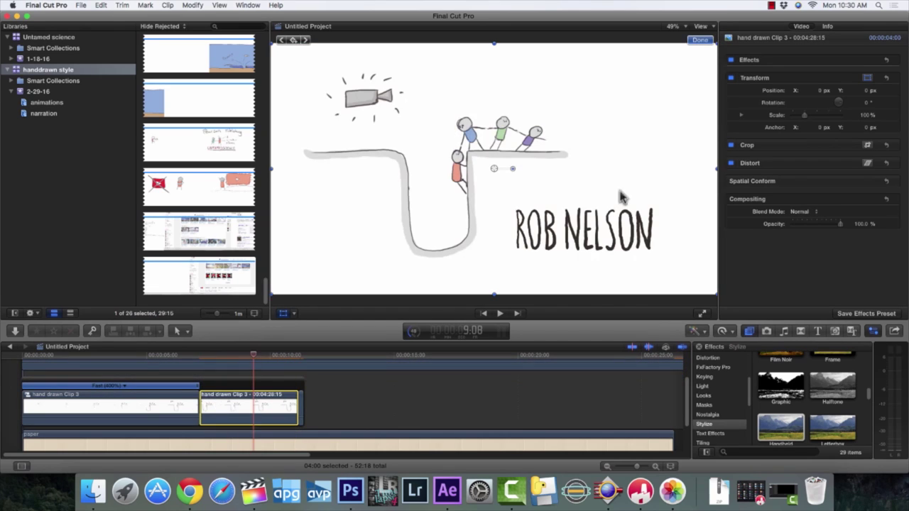
click(801, 210)
click(804, 238)
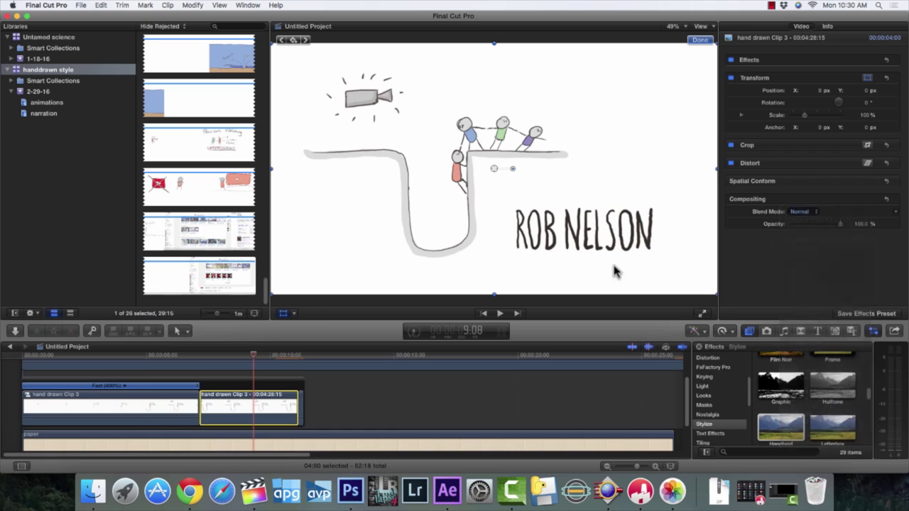
mouse_move(263, 357)
mouse_down()
mouse_move(32, 358)
mouse_move(211, 383)
mouse_up()
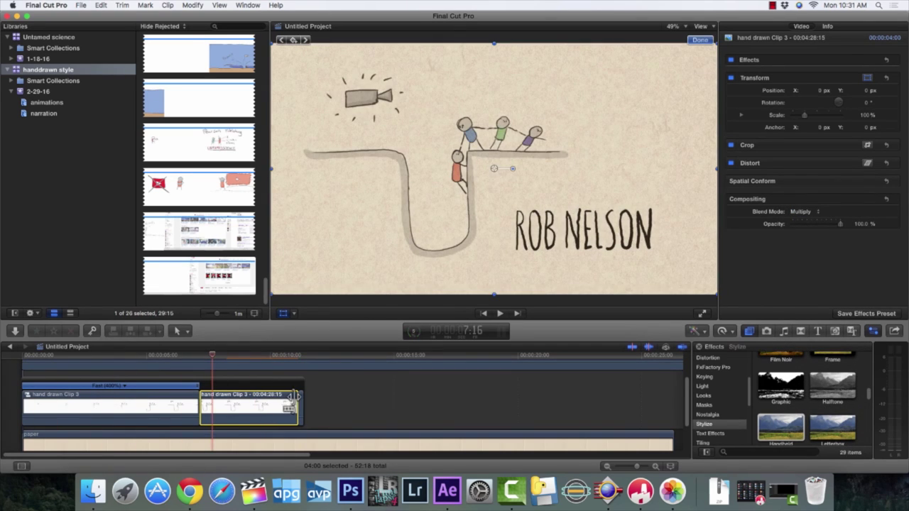
drag(294, 394, 578, 394)
click(385, 355)
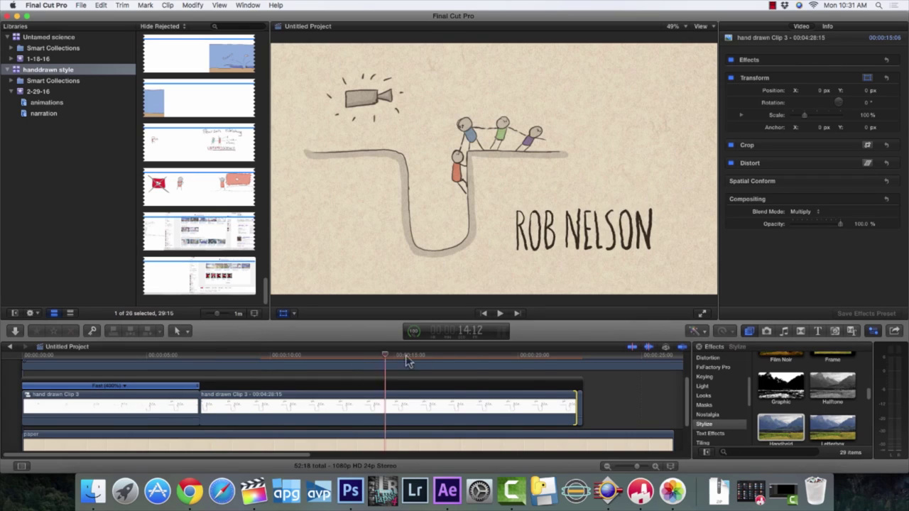
Review the timing by playback, then marquee-select the stacked title and animation clips above the paper
drag(410, 367, 45, 383)
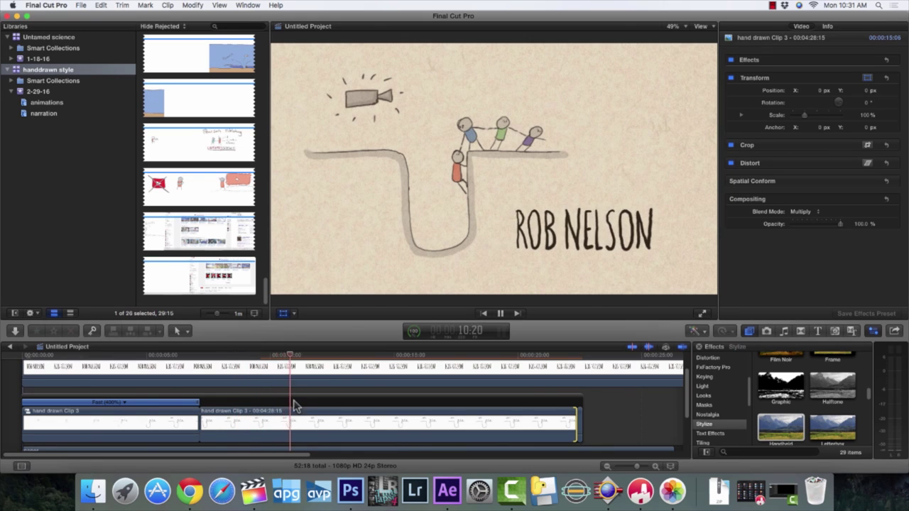
scroll(412, 433, up, 2)
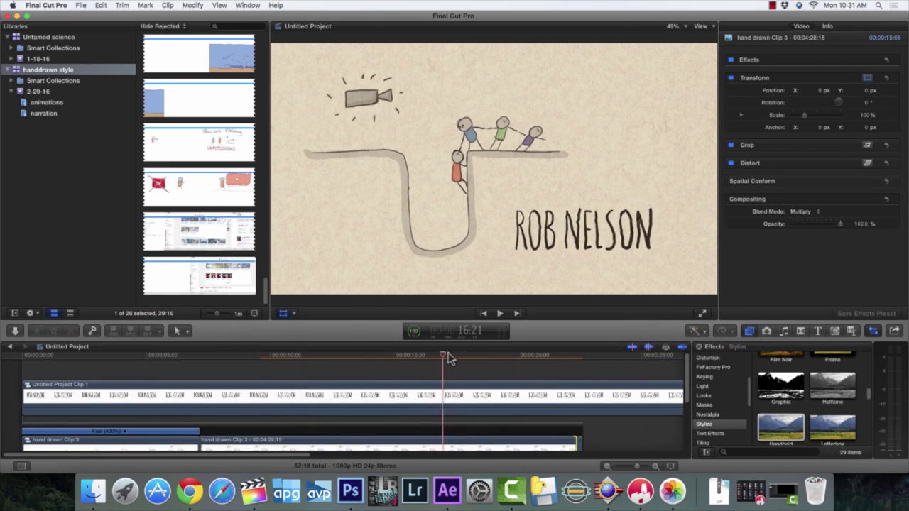
key(space)
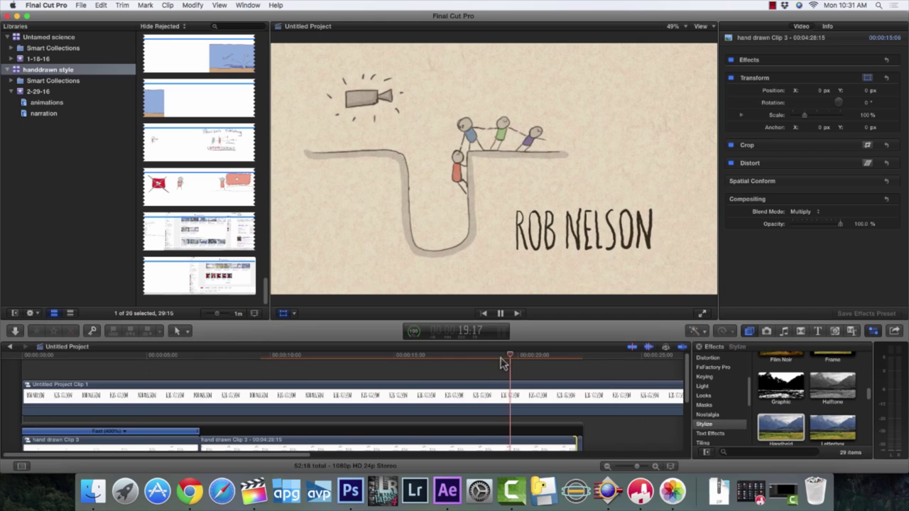
drag(501, 362, 197, 362)
scroll(204, 381, down, 3)
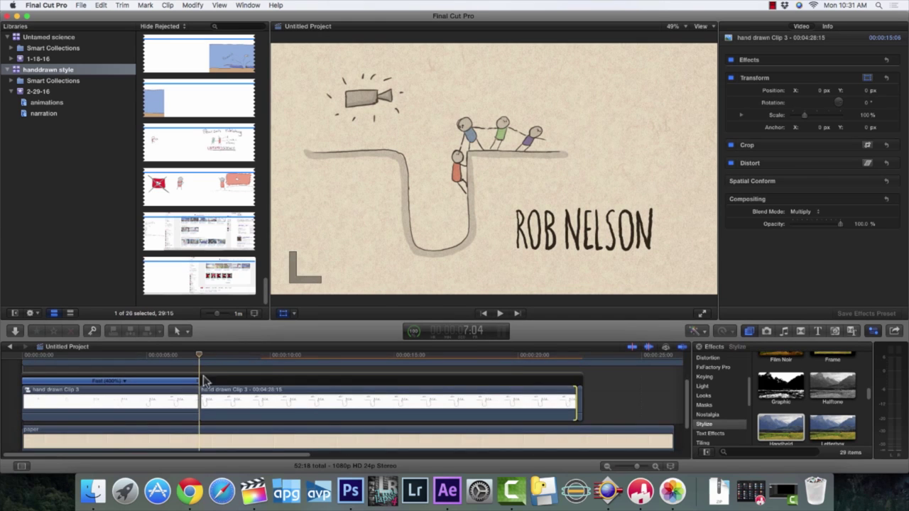
drag(614, 396, 164, 401)
Nest the four upper clips into a new compound clip, Untitled Project Clip 2
right_click(164, 401)
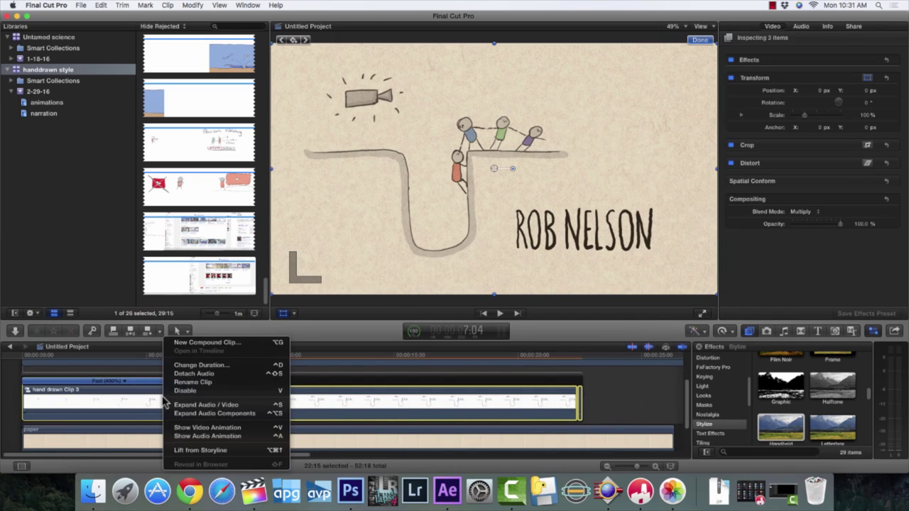
click(615, 395)
drag(618, 399, 114, 367)
right_click(174, 366)
click(201, 340)
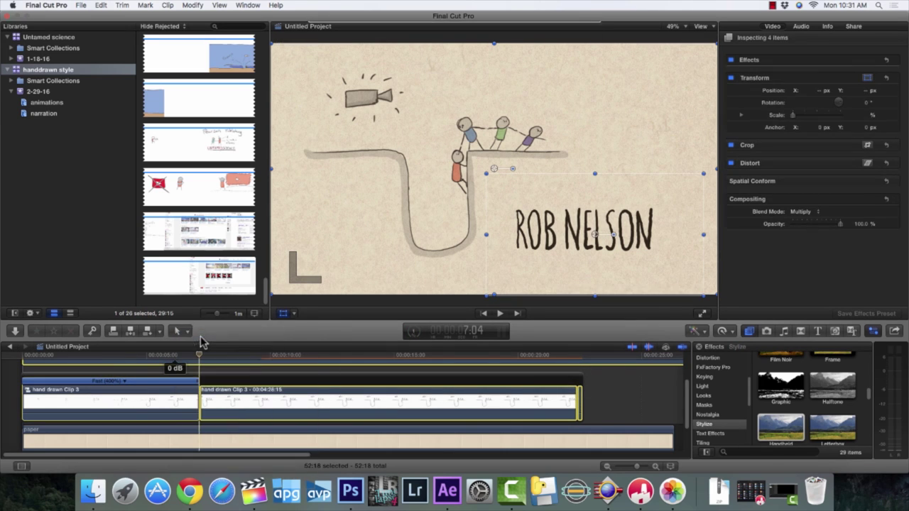
key(Return)
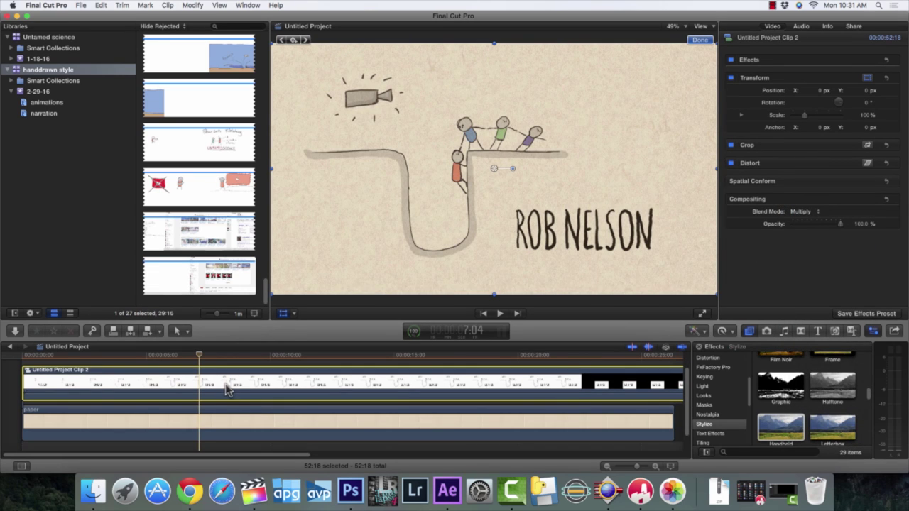
Apply the Sketch effect (Intensity 50) to Untitled Project Clip 2 and preview it
key(space)
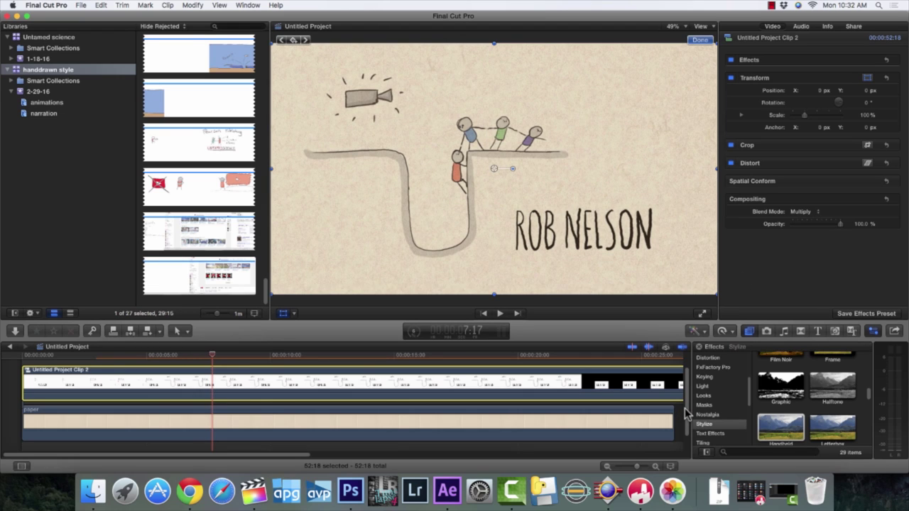
scroll(738, 408, down, 3)
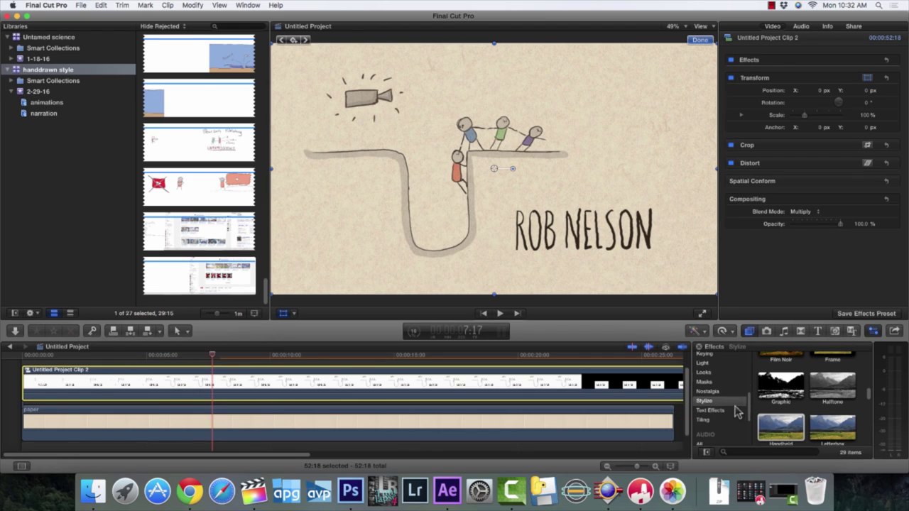
scroll(767, 406, down, 3)
scroll(770, 398, up, 2)
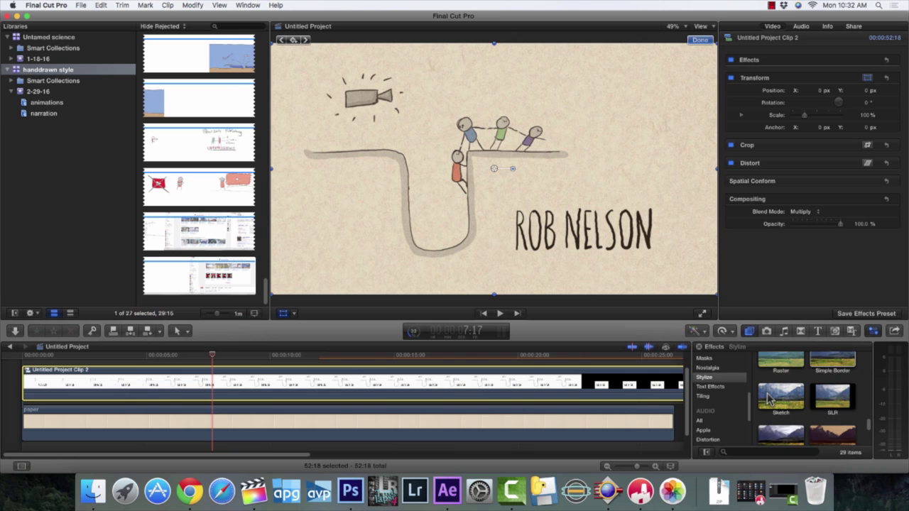
mouse_move(780, 425)
mouse_down()
mouse_move(537, 362)
mouse_move(451, 374)
mouse_up()
key(shift+slash)
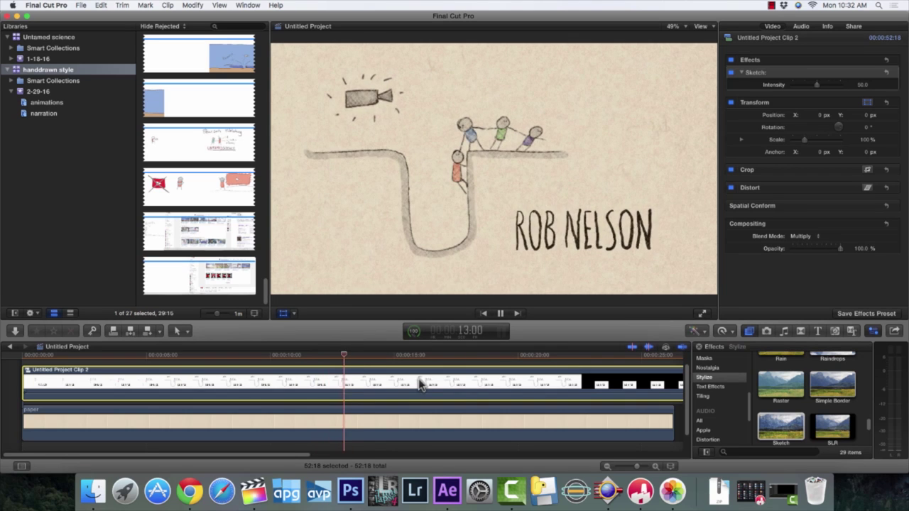
key(space)
super+click(324, 408)
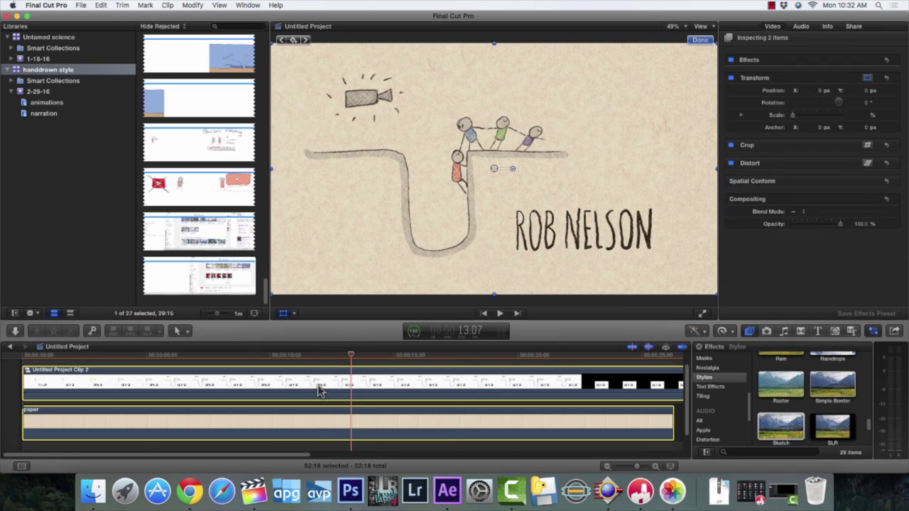
Nest Untitled Project Clip 2 and the paper clip into Untitled Project Clip 3
right_click(320, 389)
key(alt+g)
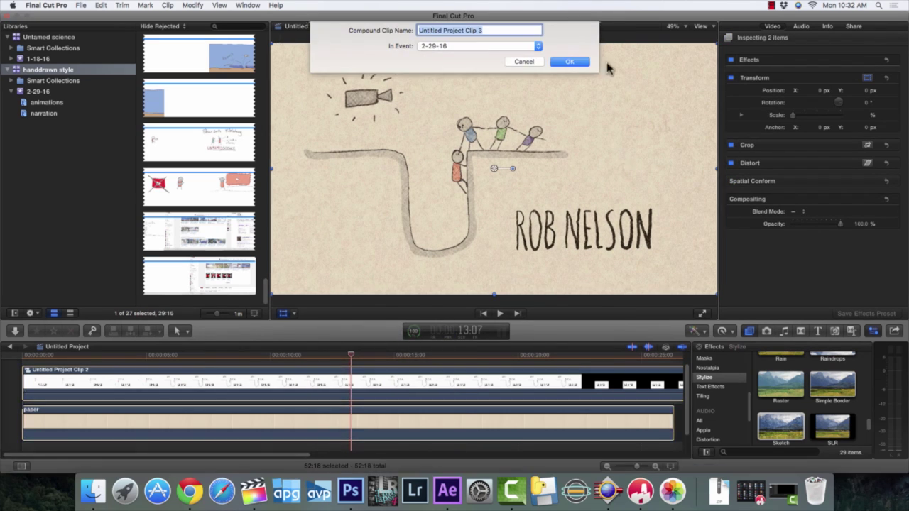
click(571, 68)
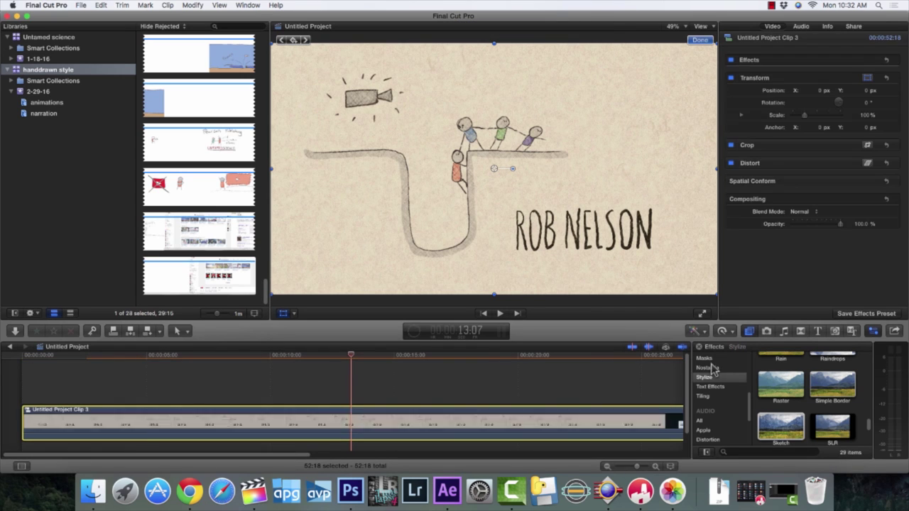
Apply the Stylize Vignette effect (Size 1.42, Falloff 0.91) to Untitled Project Clip 3
scroll(713, 374, up, 3)
click(705, 395)
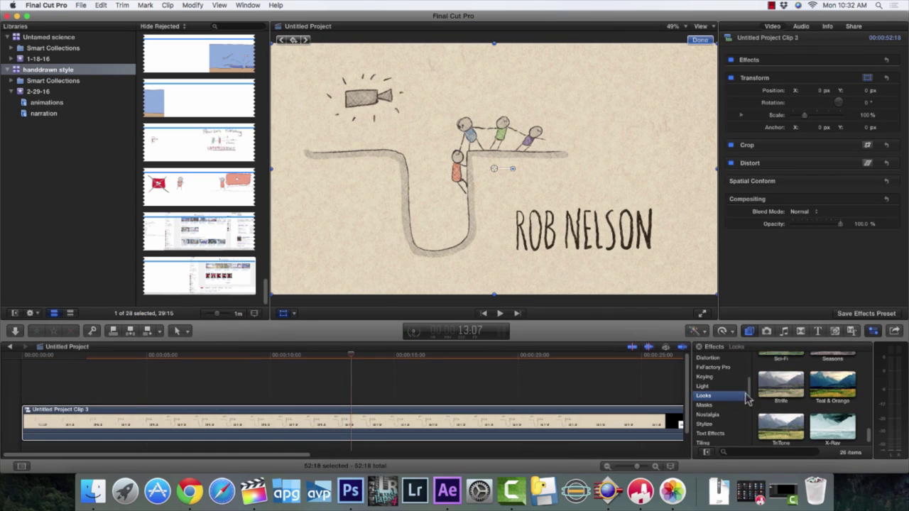
scroll(781, 412, down, 1)
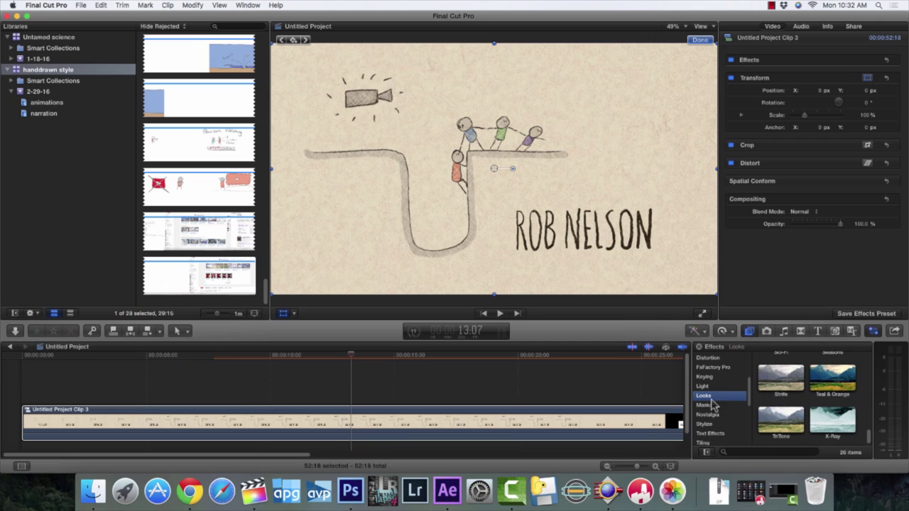
click(707, 424)
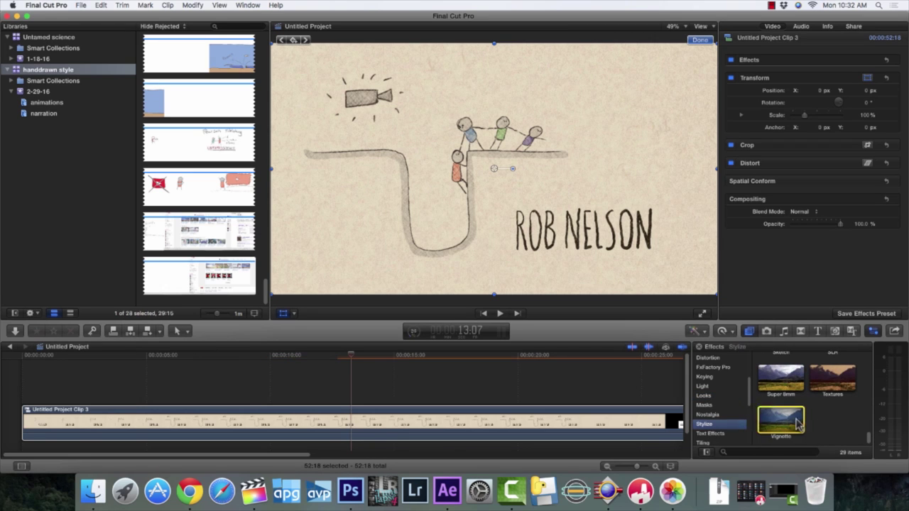
drag(797, 422, 626, 423)
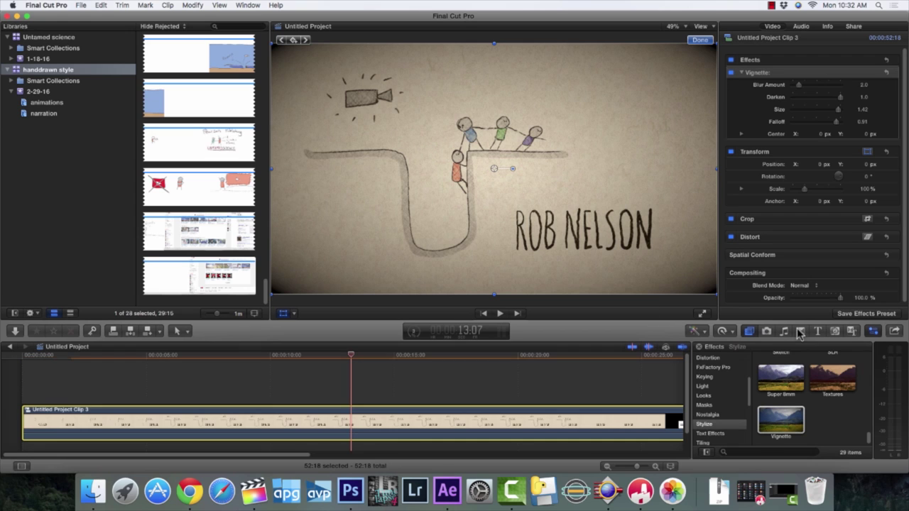
Add the Teal & Orange look (Amount 50, Shadows 0.75) to Untitled Project Clip 3 and play the result
click(711, 396)
drag(642, 388, 577, 419)
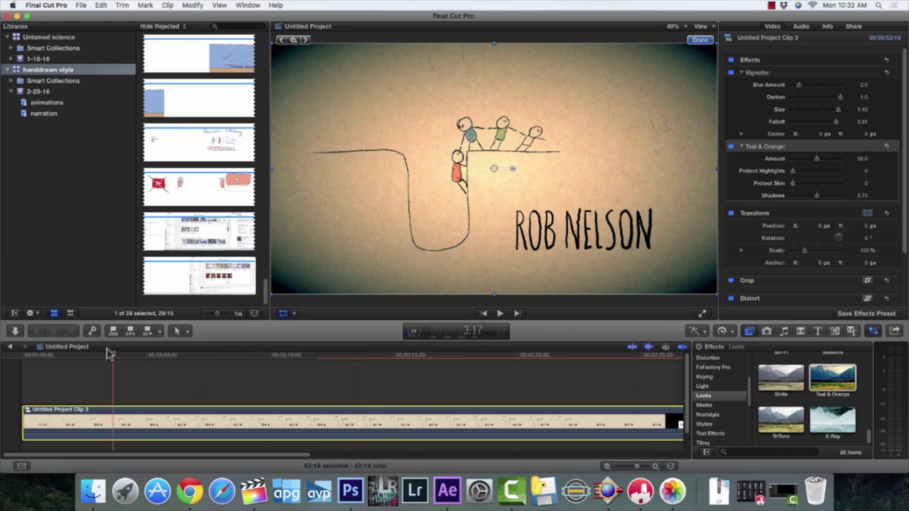
key(space)
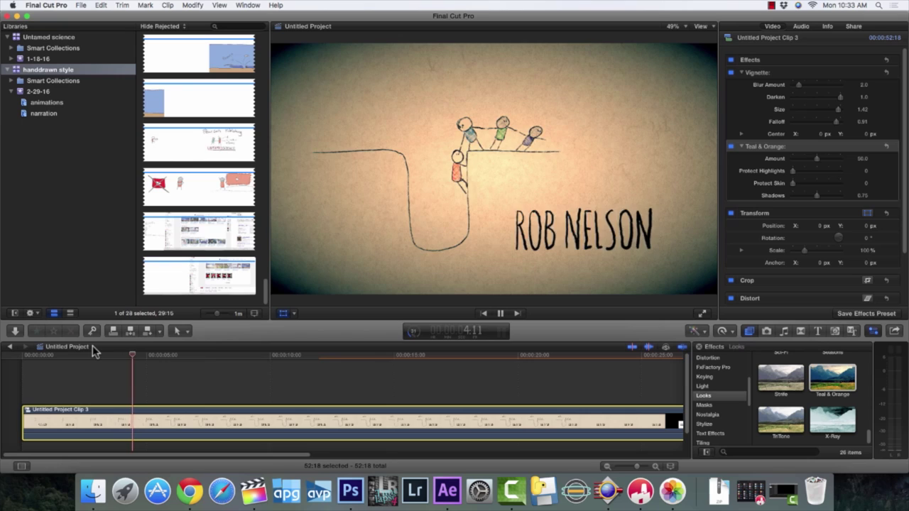